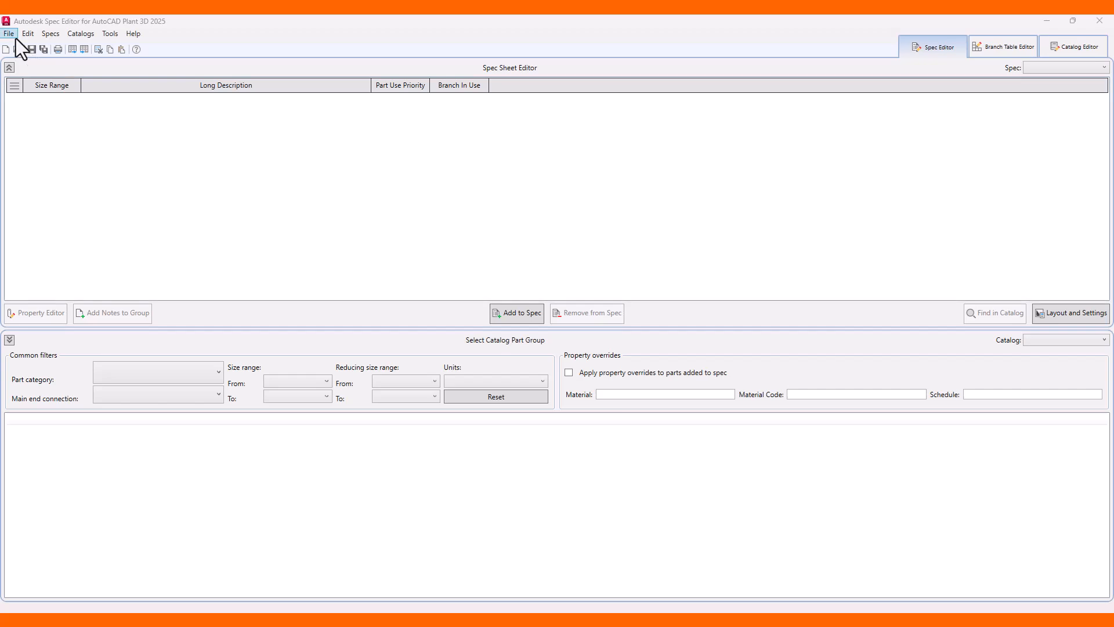
# Create a new spec named TraySpect.
pyautogui.click(11, 34)
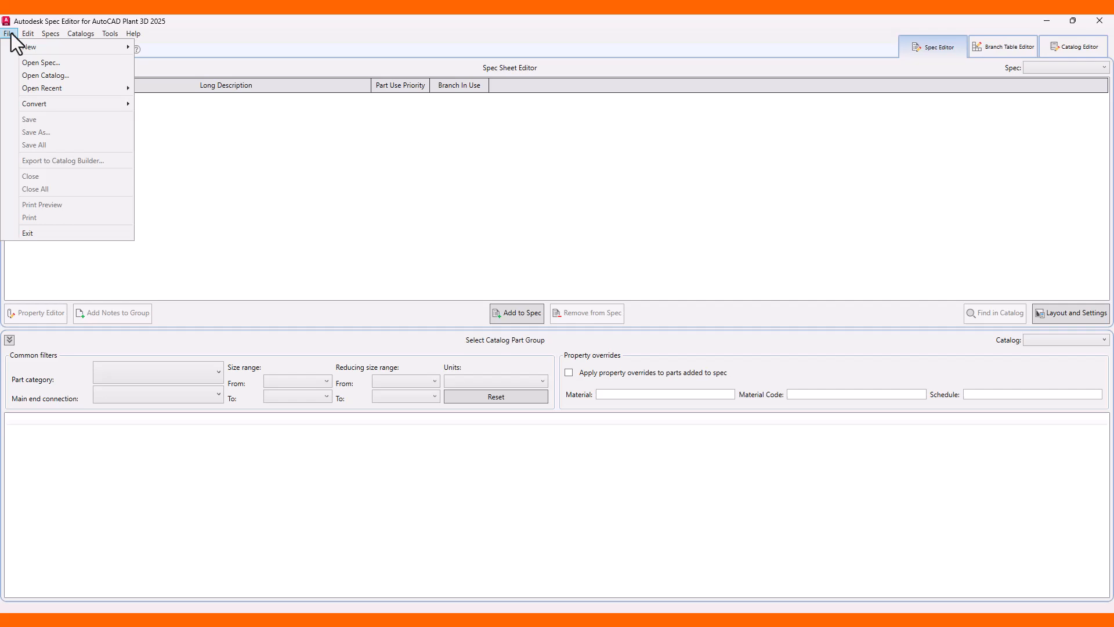
pyautogui.moveTo(76, 47)
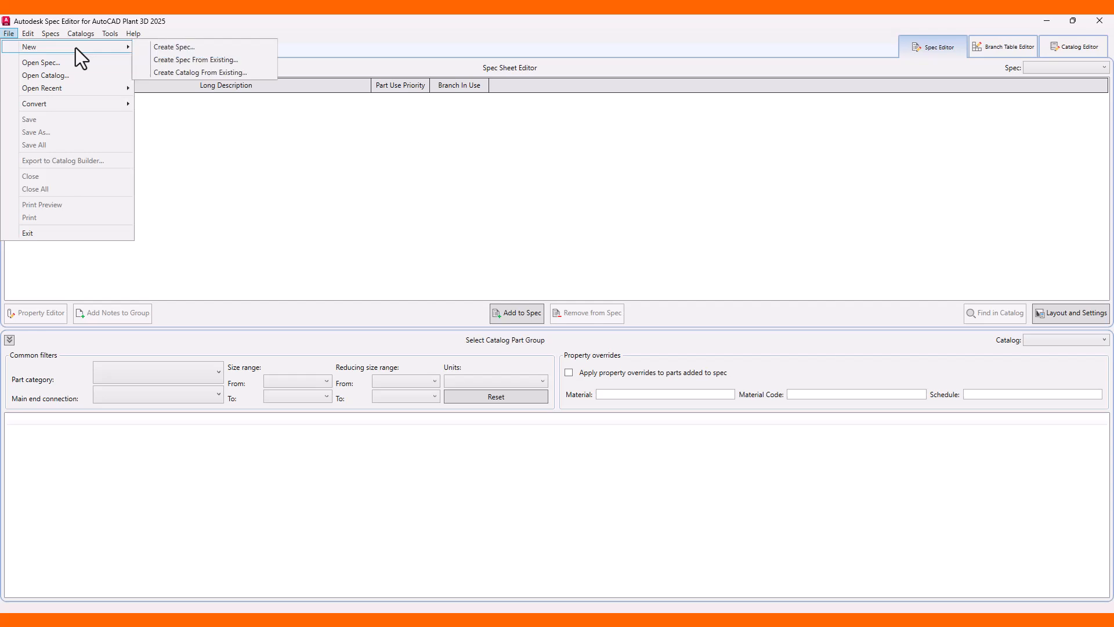
pyautogui.click(184, 48)
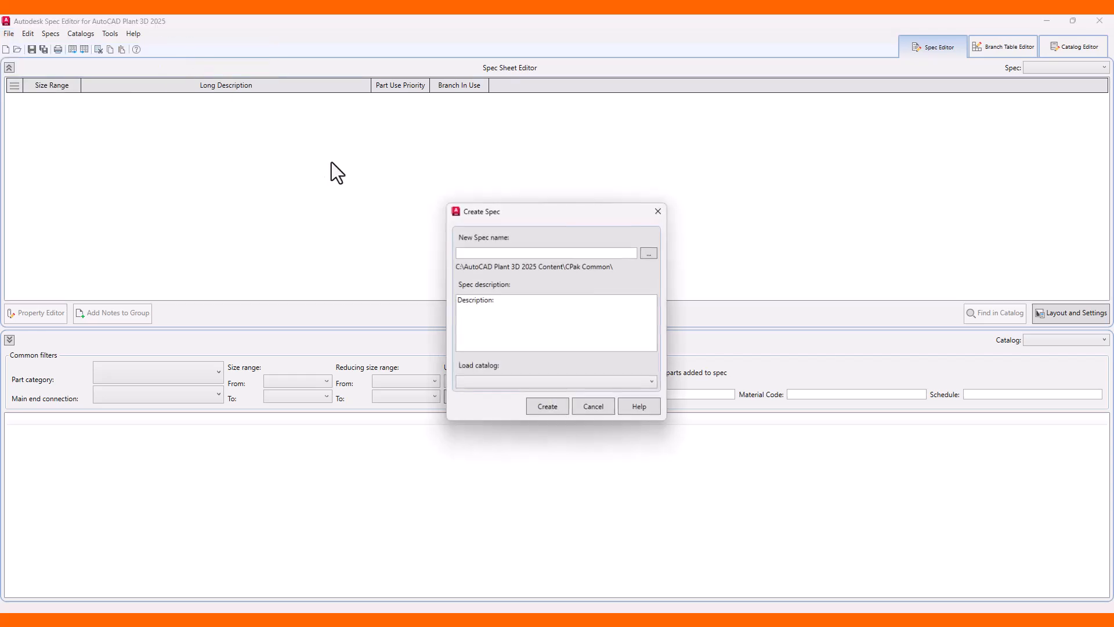
pyautogui.click(480, 254)
pyautogui.write('TraySpect')
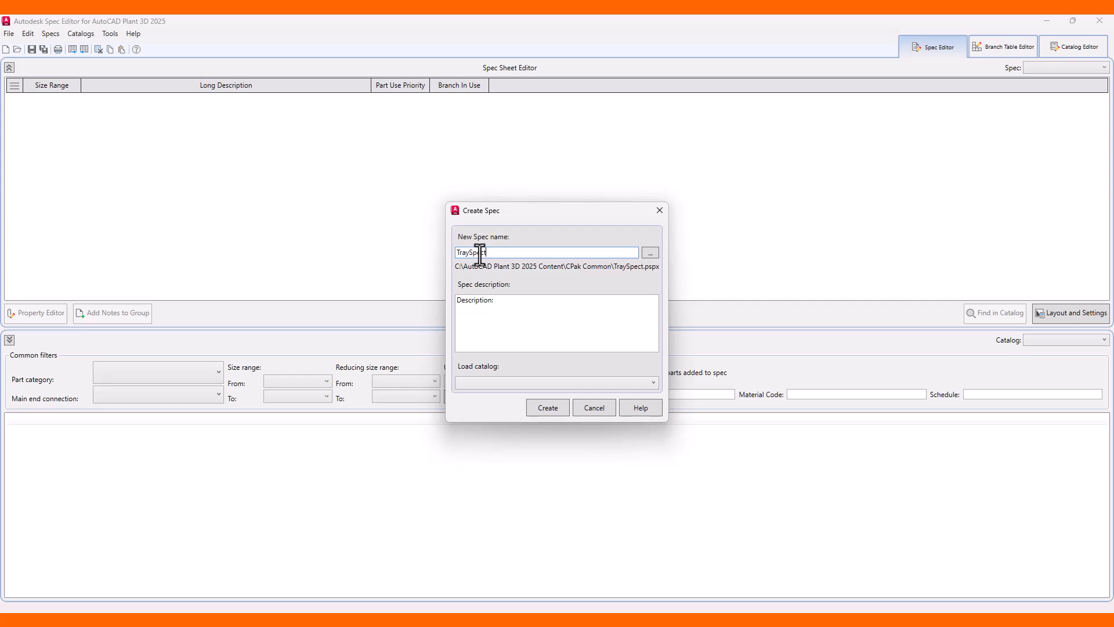
pyautogui.click(548, 409)
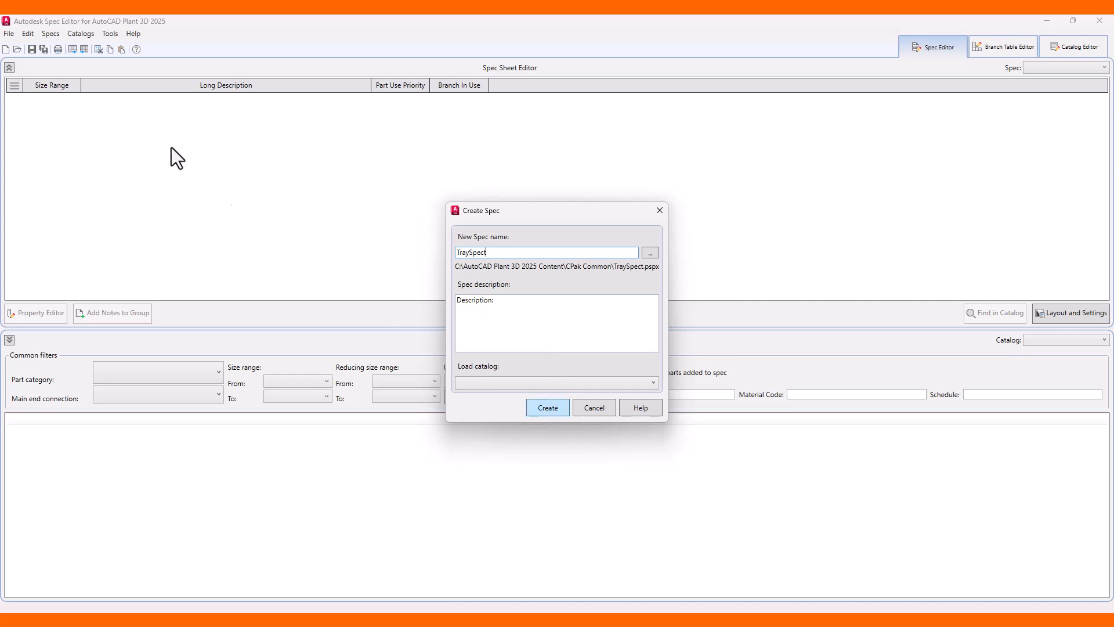
# Open the EWxTray_Alum.pcat catalog from the CPak ELECTROWorx folder.
pyautogui.click(8, 33)
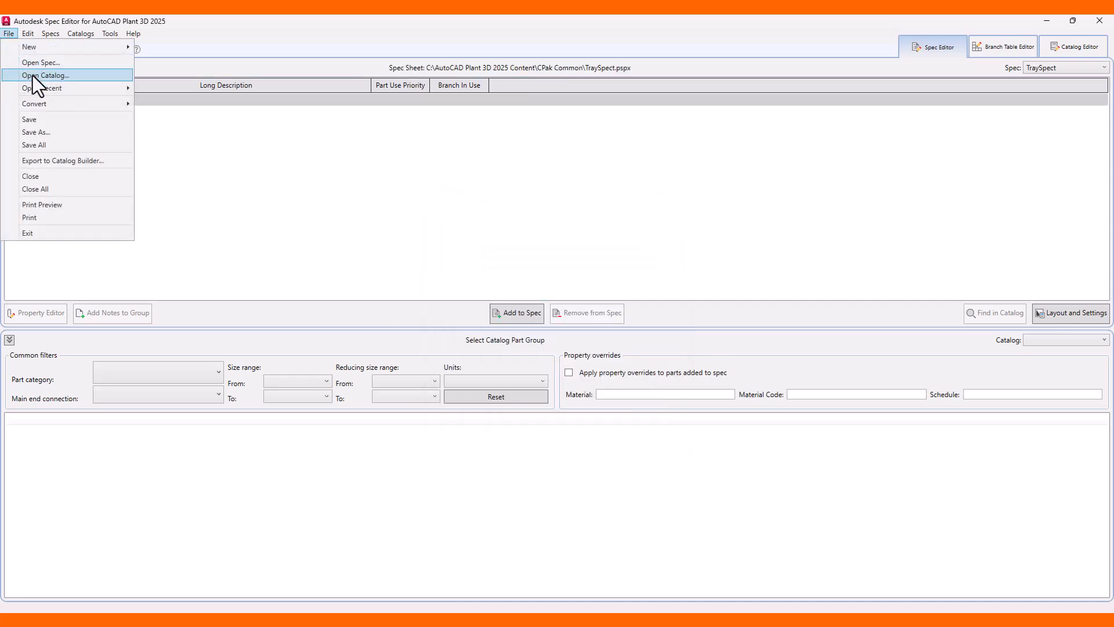
pyautogui.click(33, 76)
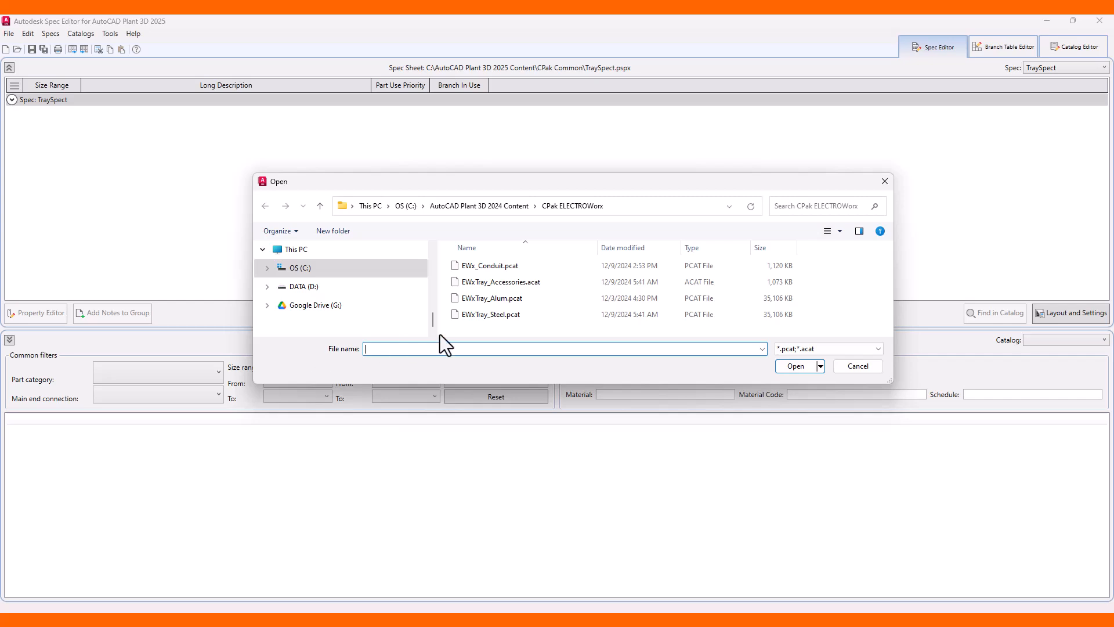
pyautogui.click(500, 299)
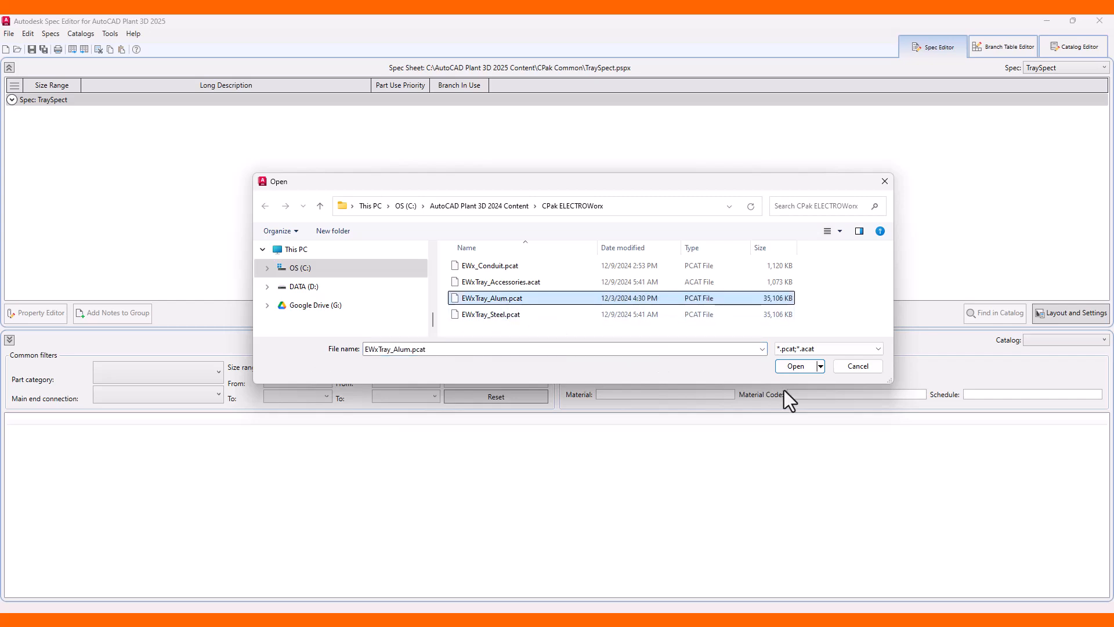
pyautogui.click(802, 369)
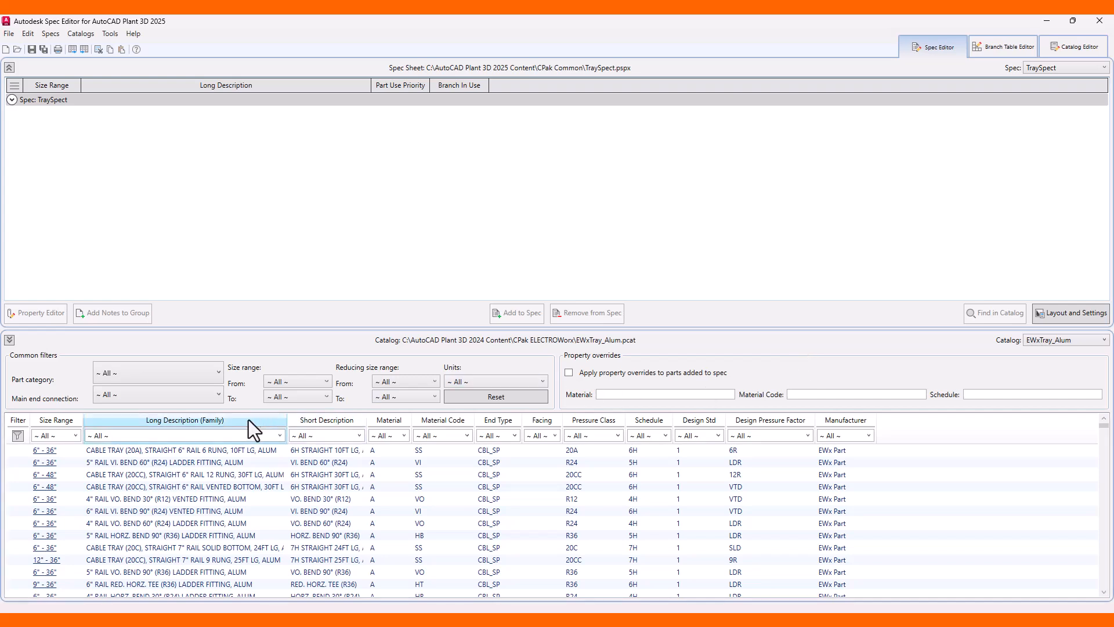
# Filter the catalog parts by material code PIPE and add the EWx Pipe part to the spec.
pyautogui.click(221, 420)
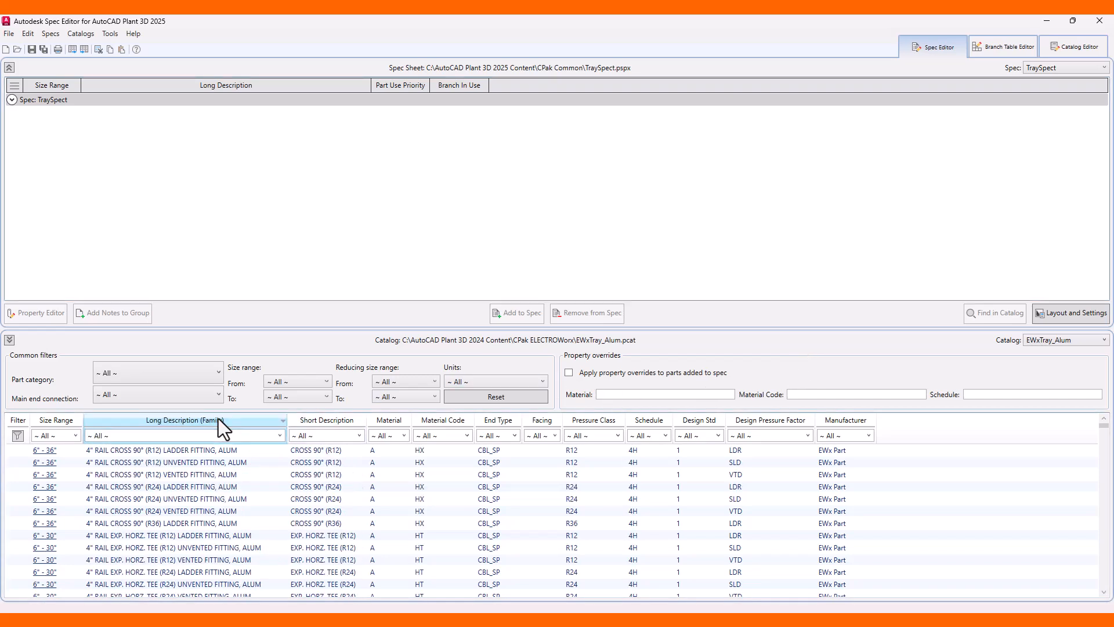
pyautogui.click(404, 436)
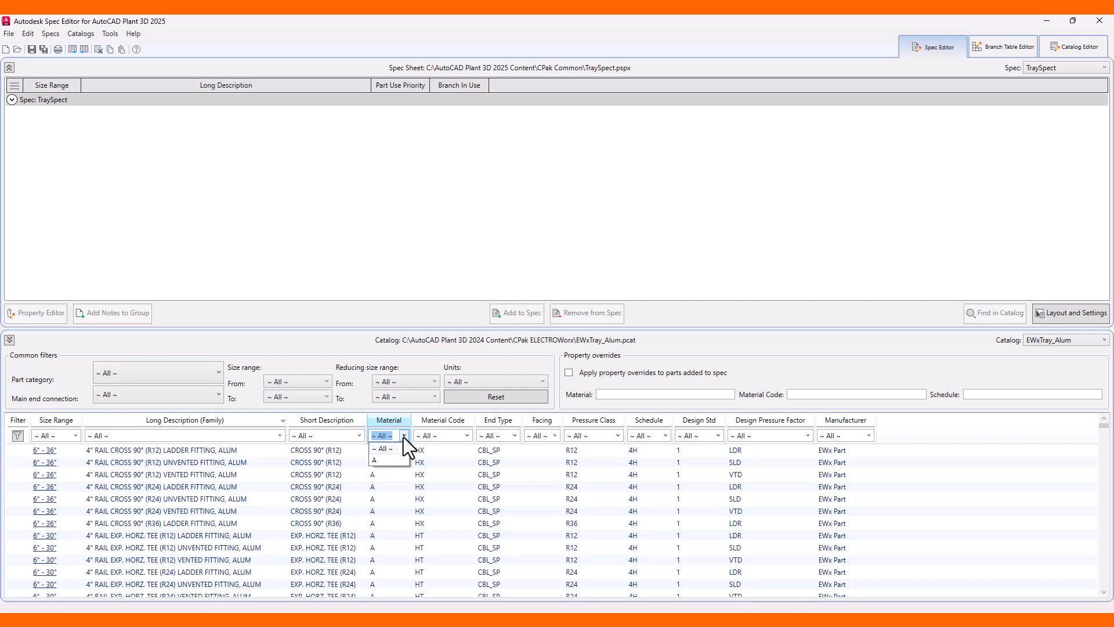
pyautogui.click(403, 437)
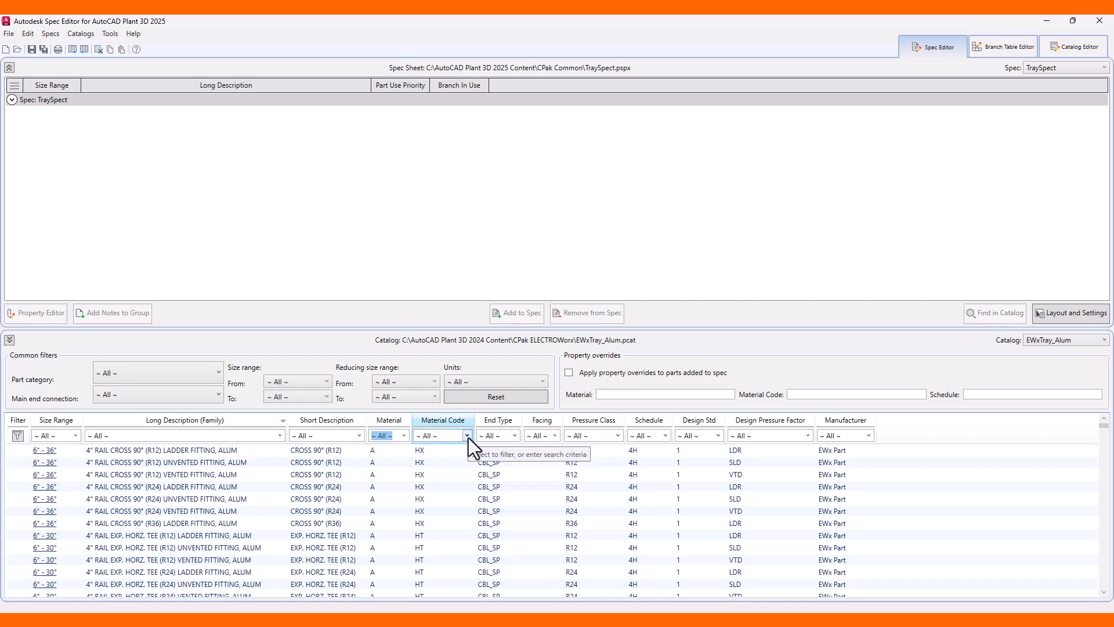
pyautogui.click(467, 436)
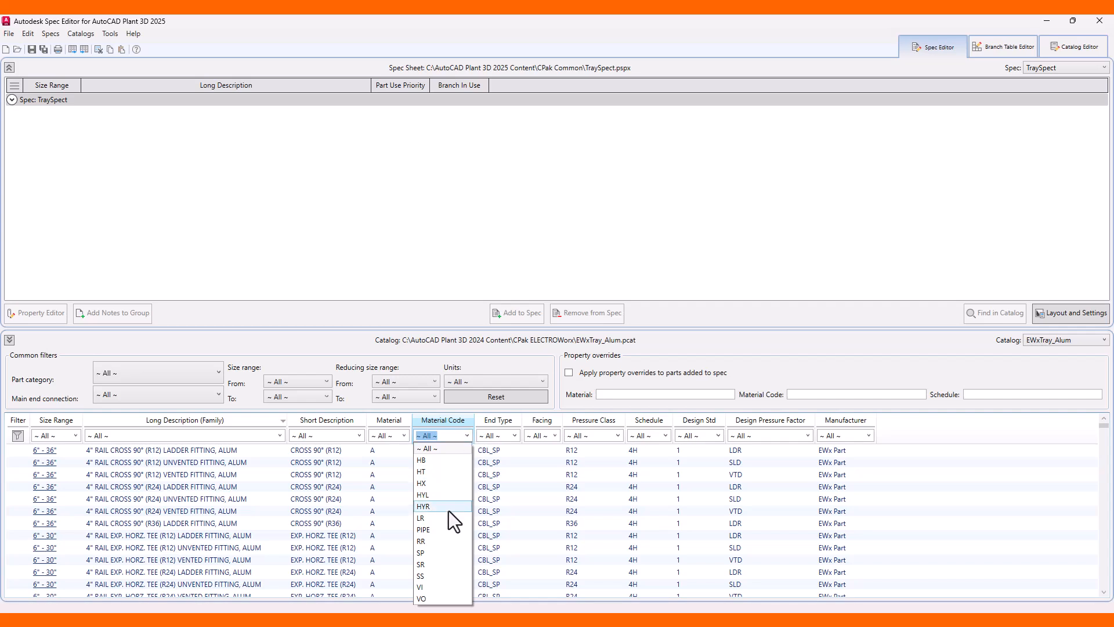
pyautogui.click(433, 530)
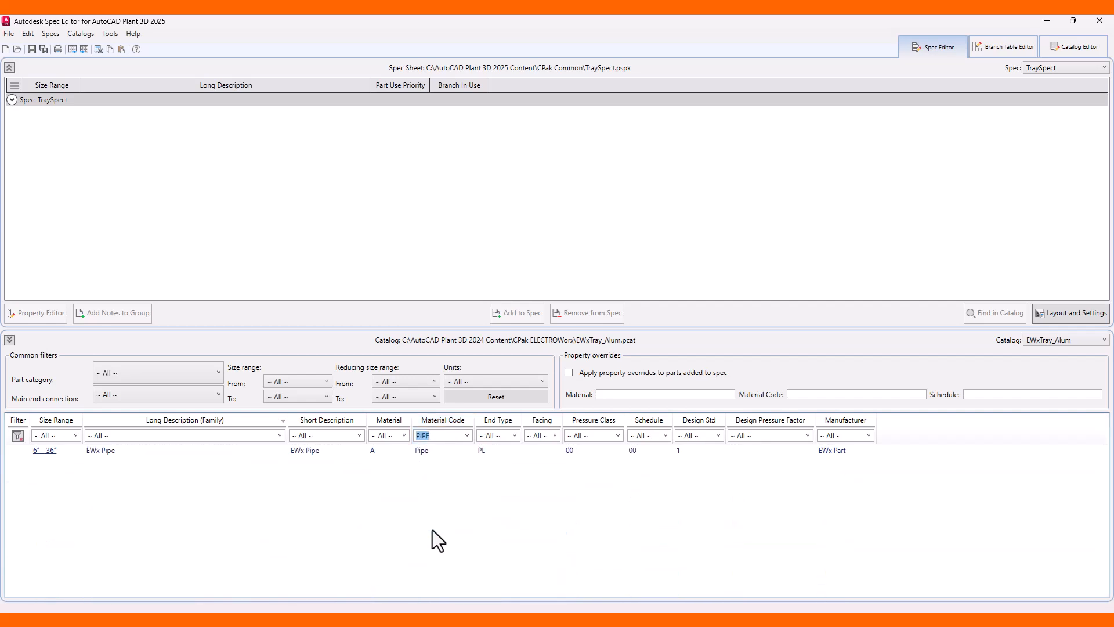
pyautogui.click(93, 450)
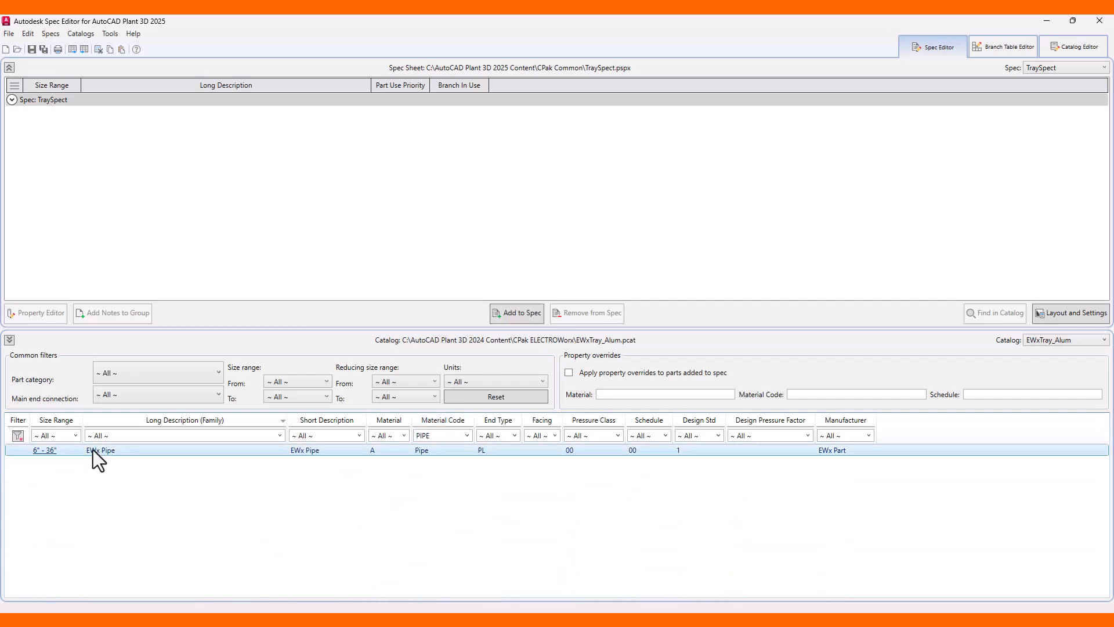
pyautogui.click(520, 315)
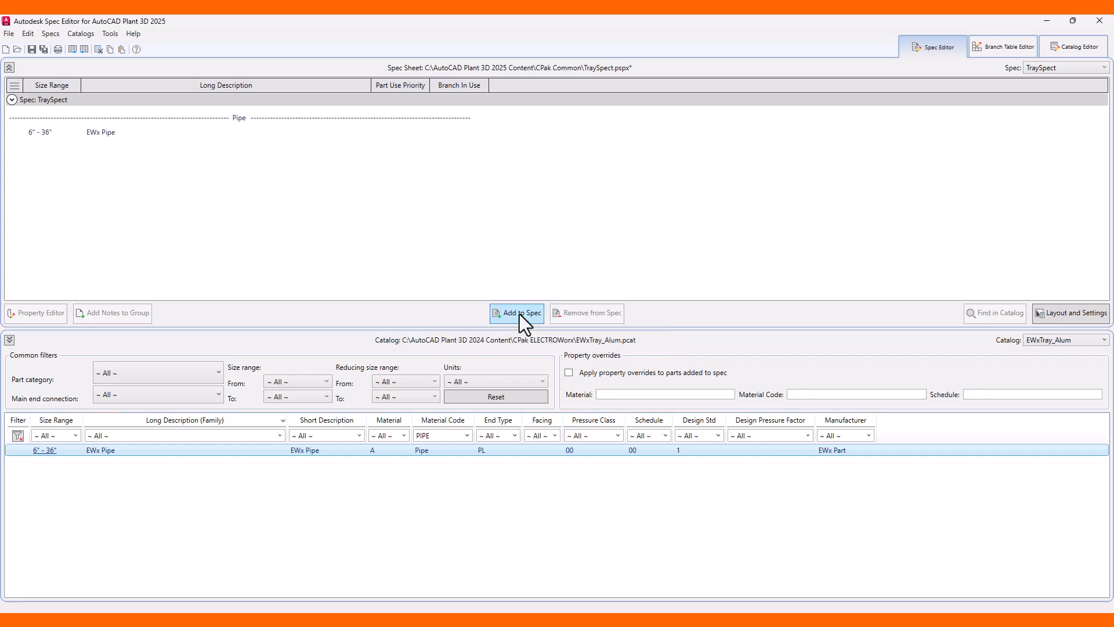
# Filter the catalog parts by material code SS, schedule 7H and design pressure factor 9R.
pyautogui.click(466, 435)
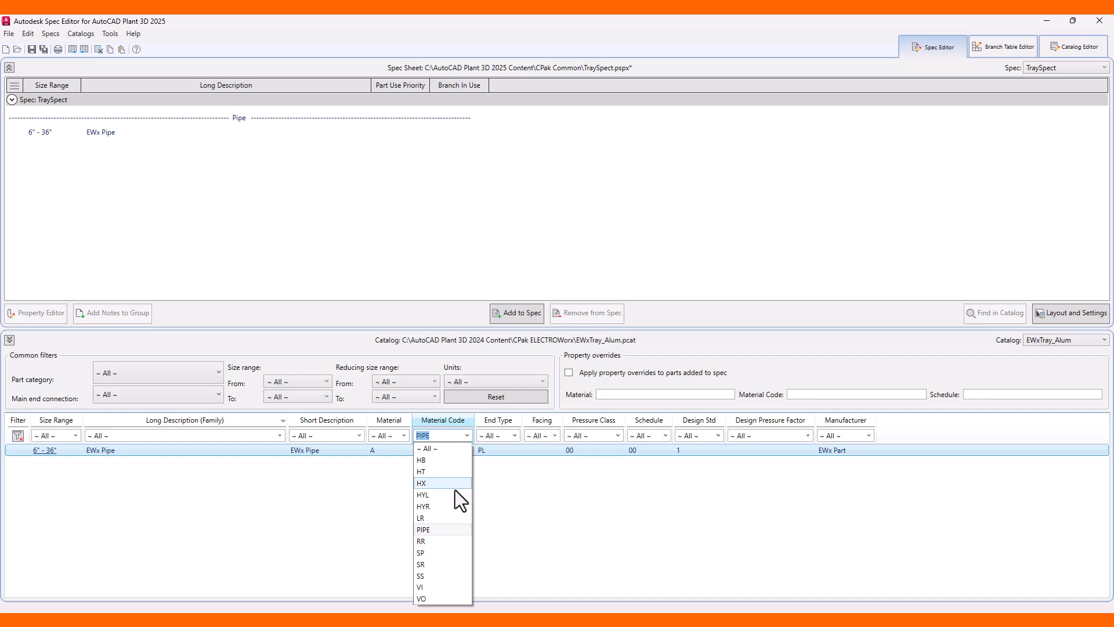
pyautogui.click(428, 576)
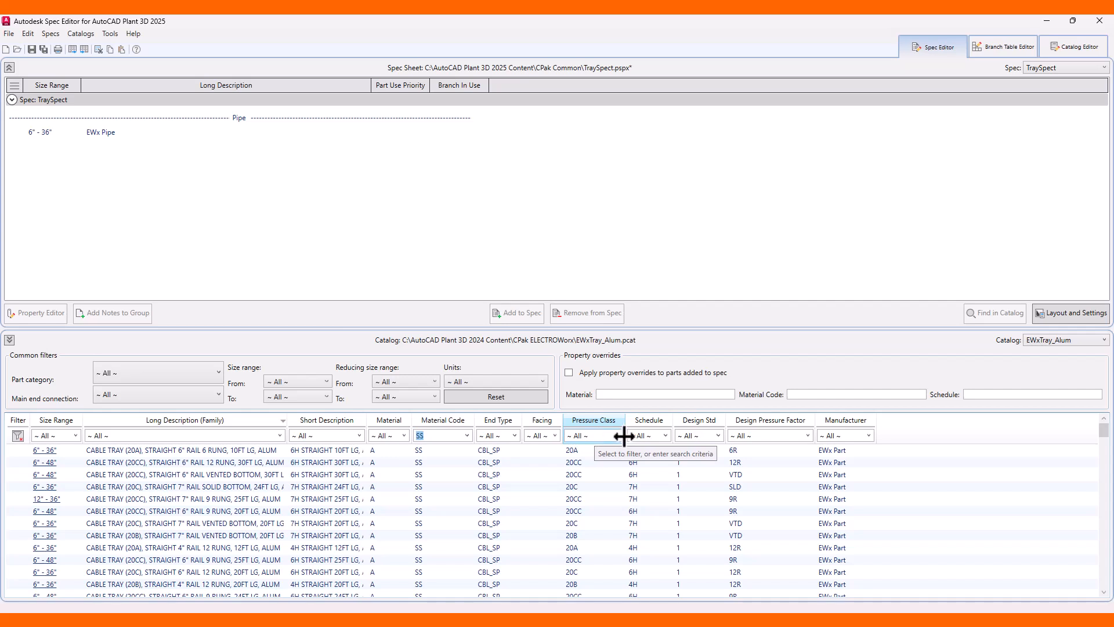
pyautogui.click(666, 437)
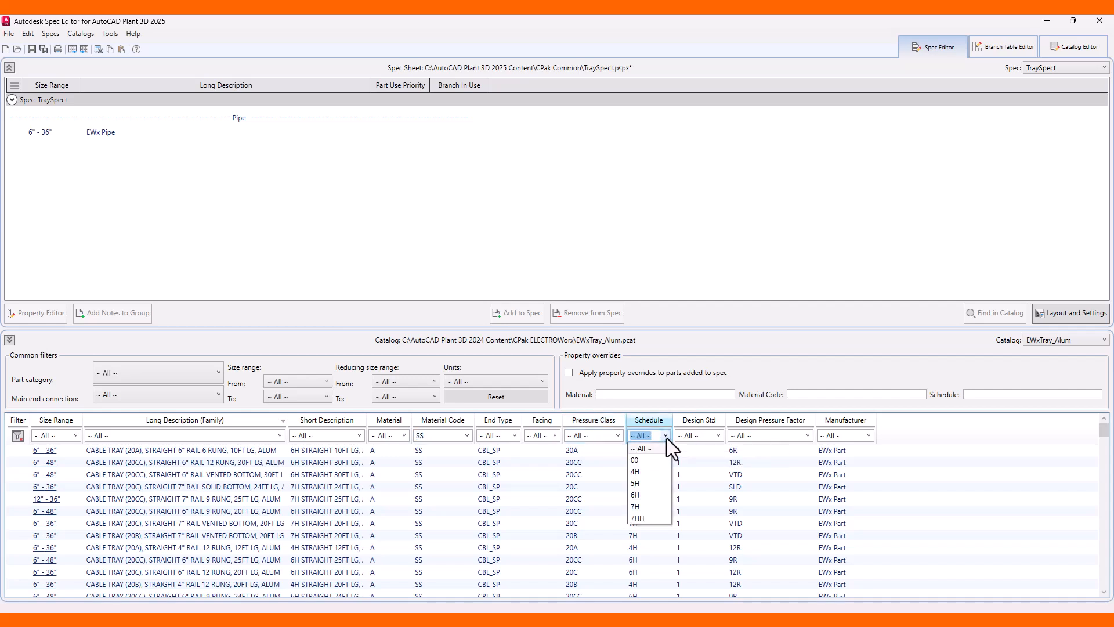
pyautogui.click(643, 506)
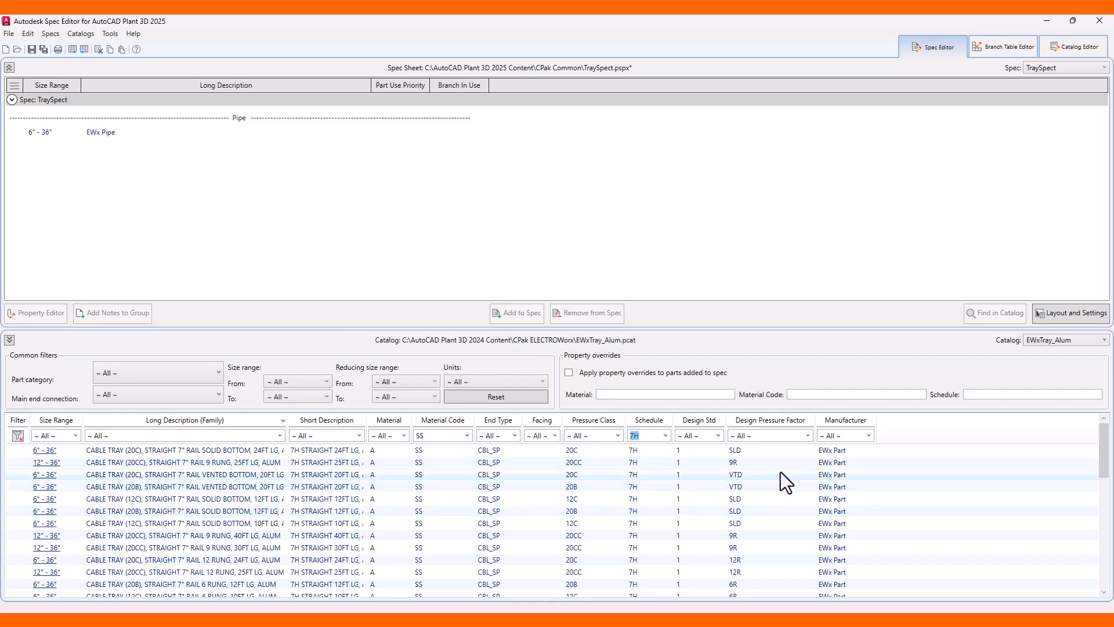
pyautogui.click(808, 436)
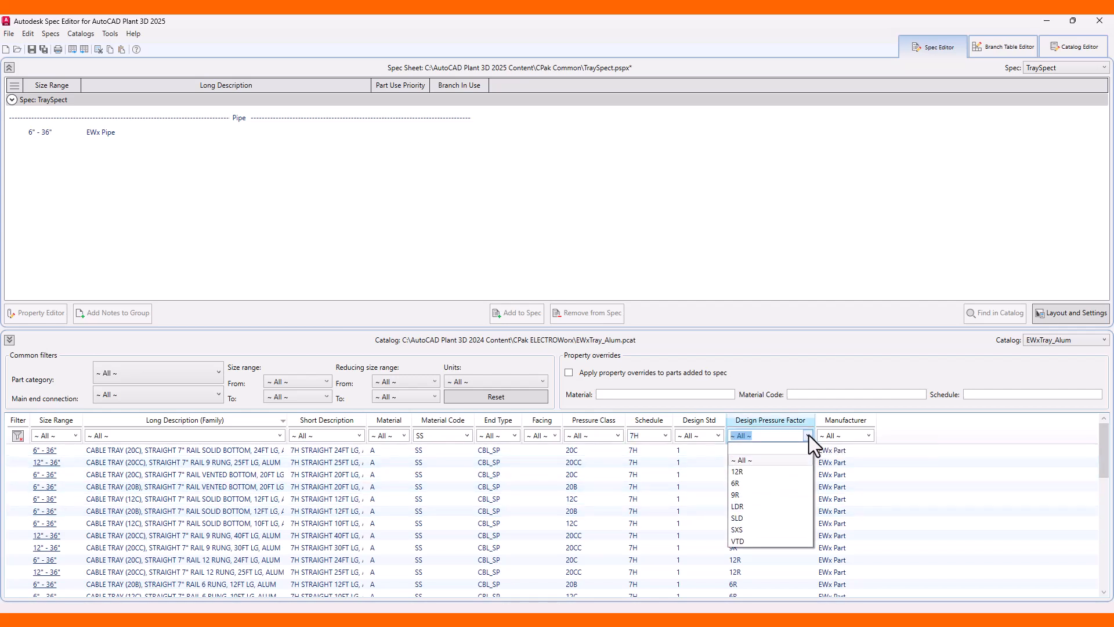
pyautogui.click(754, 495)
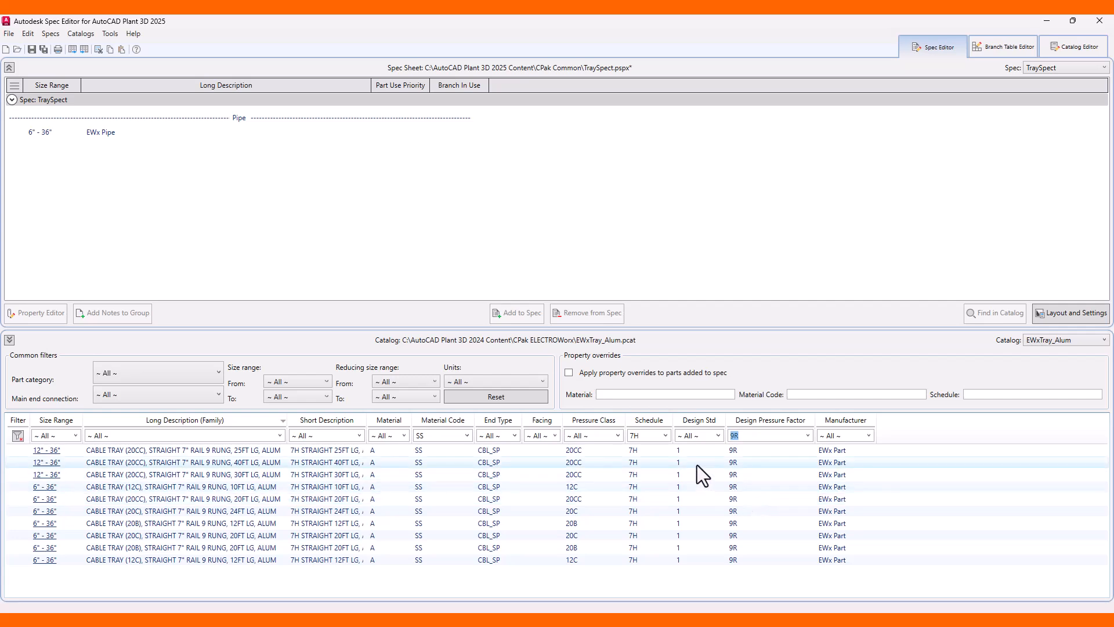
# Sort by pressure class and add the 10FT 12C and 20FT 20C 7" rail 9-rung straight trays to the spec.
pyautogui.click(591, 420)
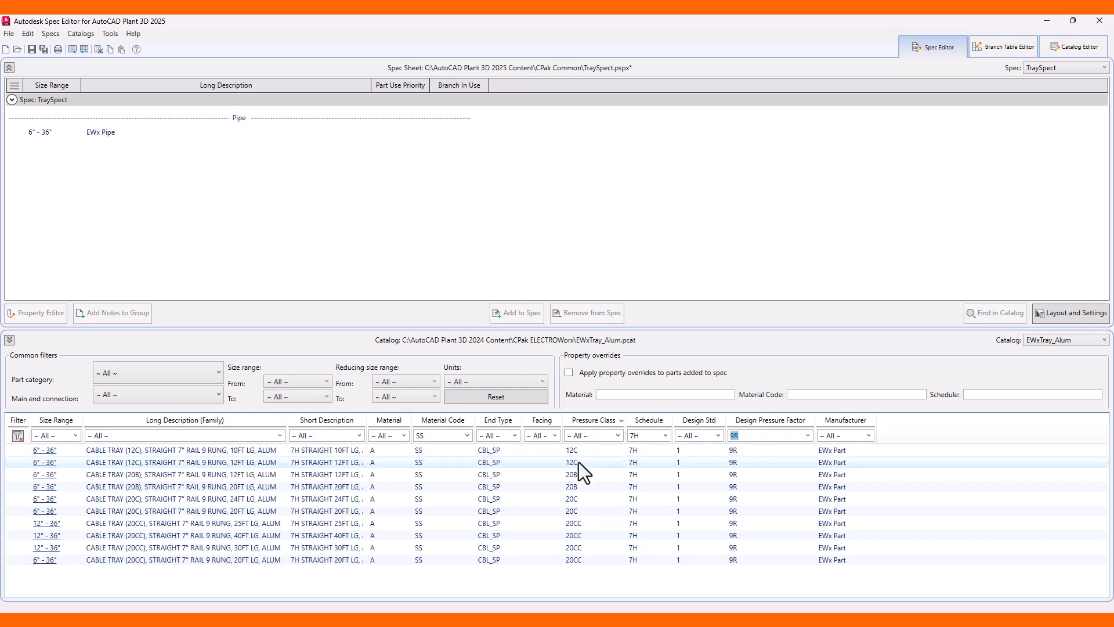
pyautogui.click(582, 500)
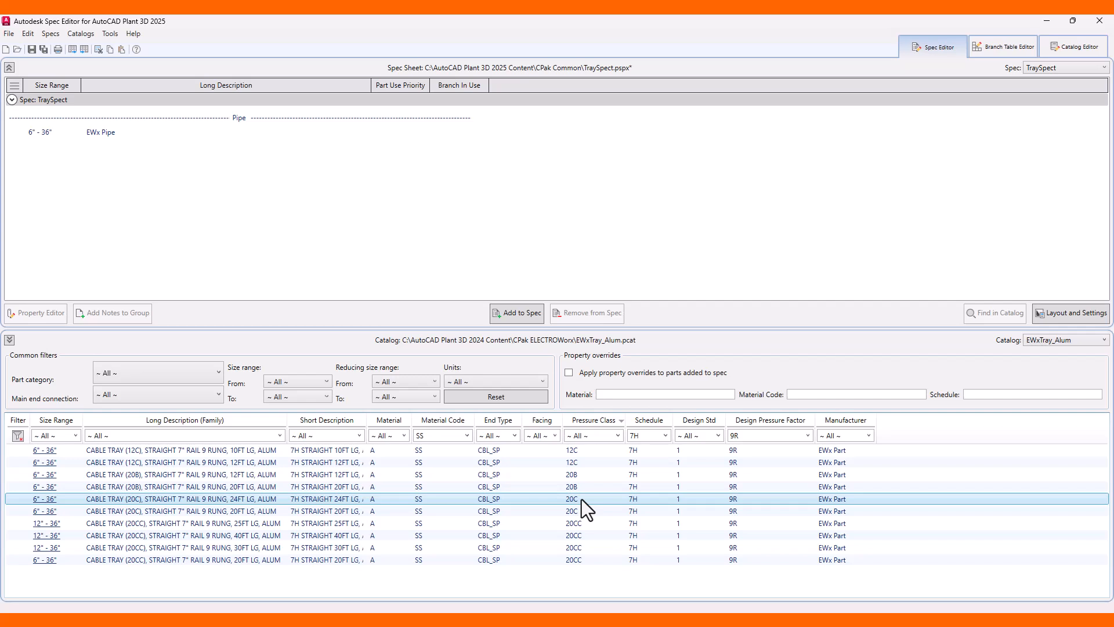
pyautogui.click(583, 511)
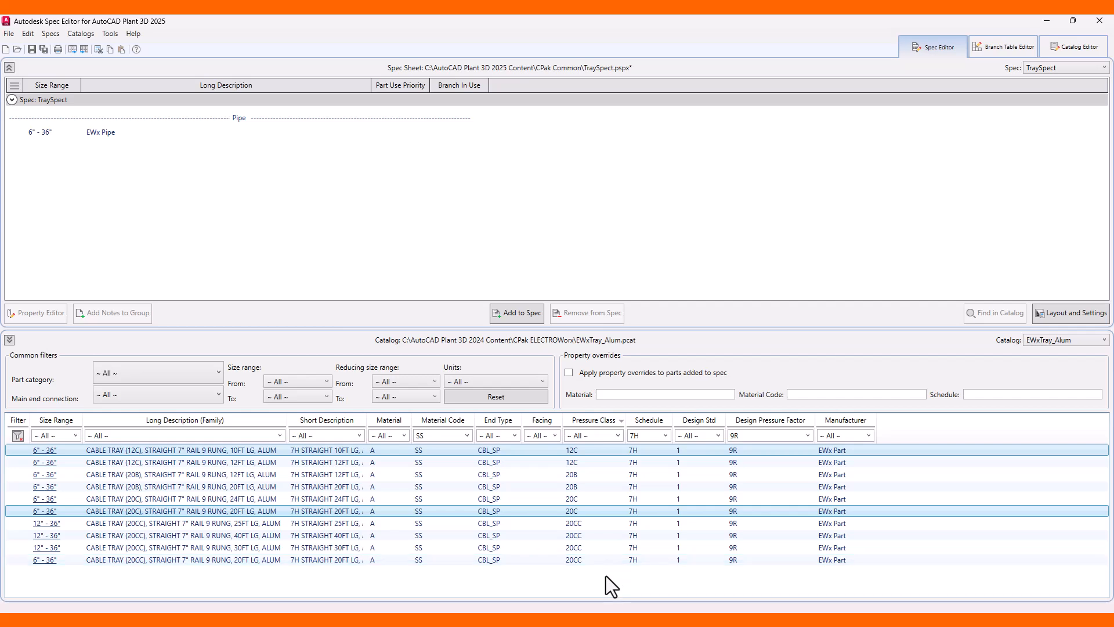
pyautogui.click(524, 318)
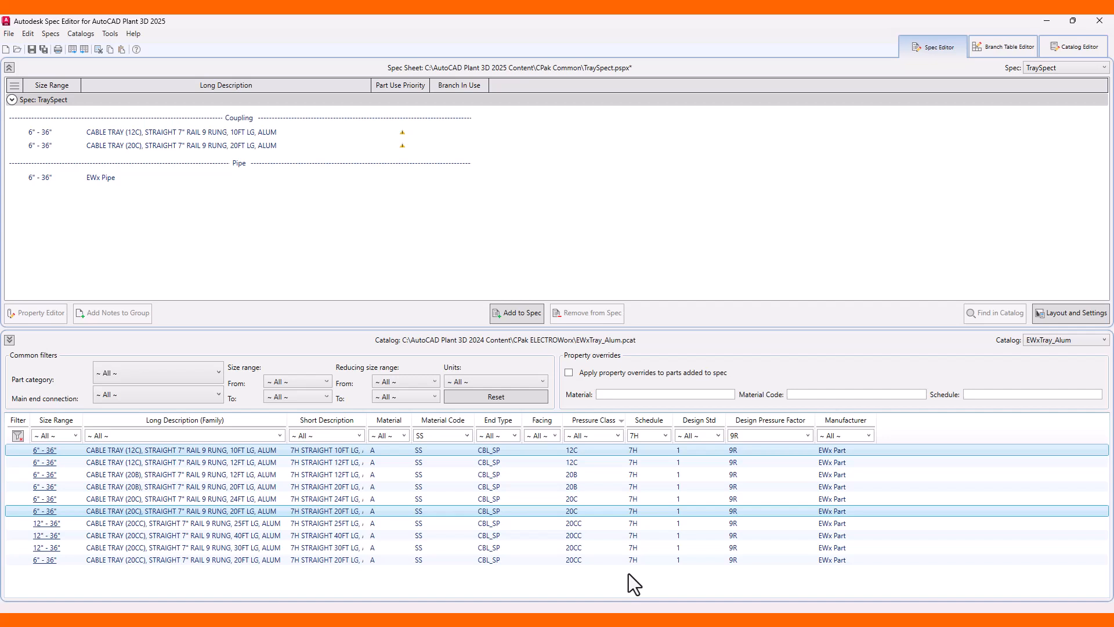
# Change the catalog filters to design pressure factor LDR, material code All and pressure class R24.
pyautogui.click(808, 436)
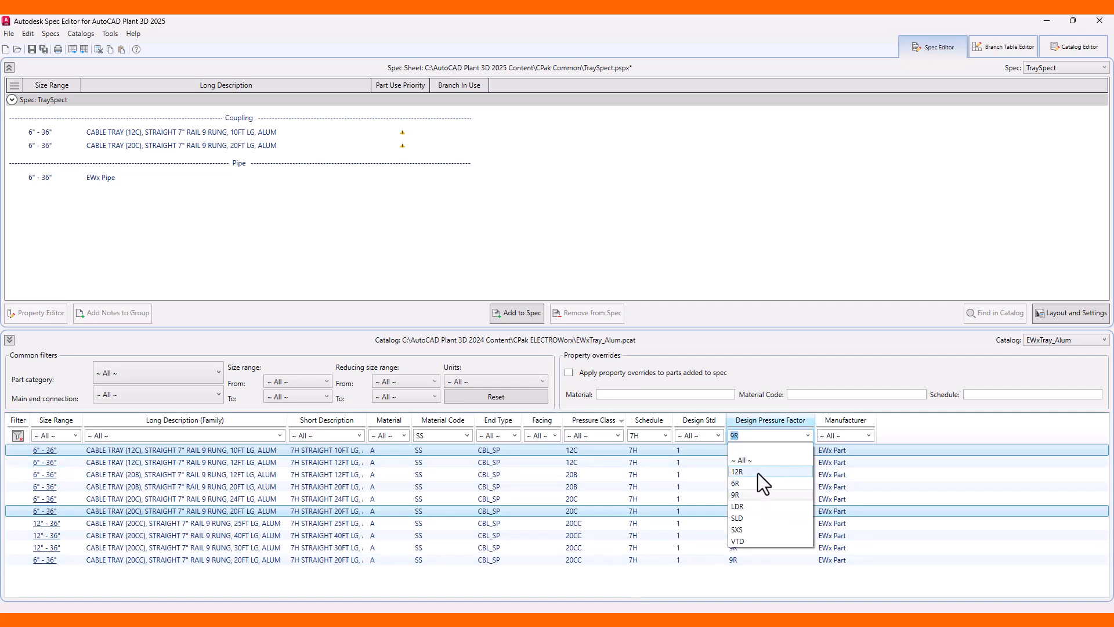
pyautogui.click(751, 506)
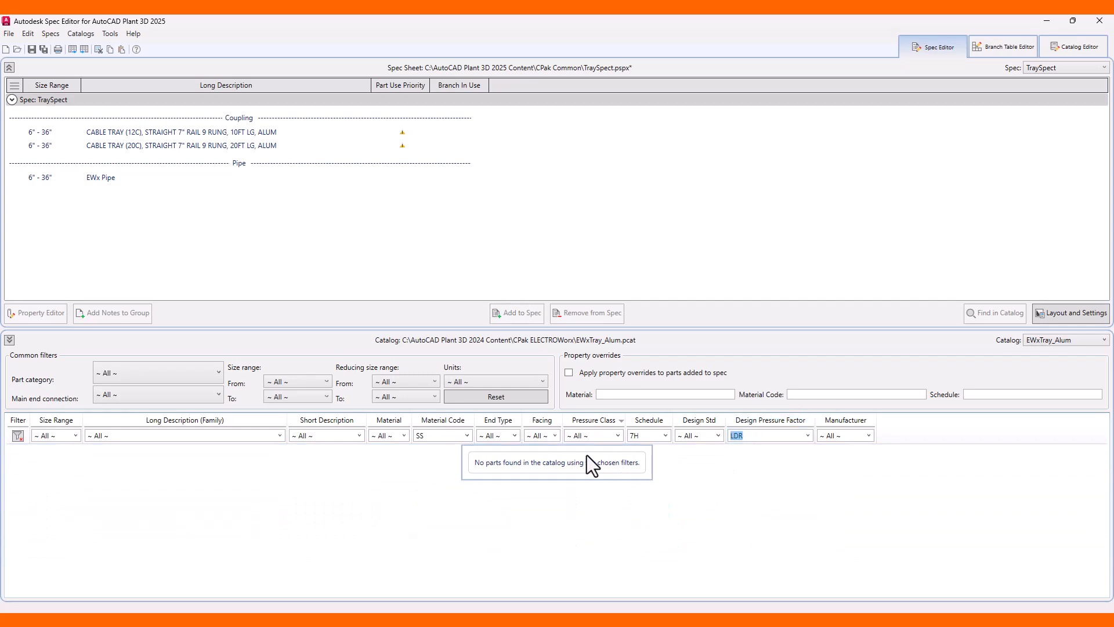
pyautogui.click(467, 436)
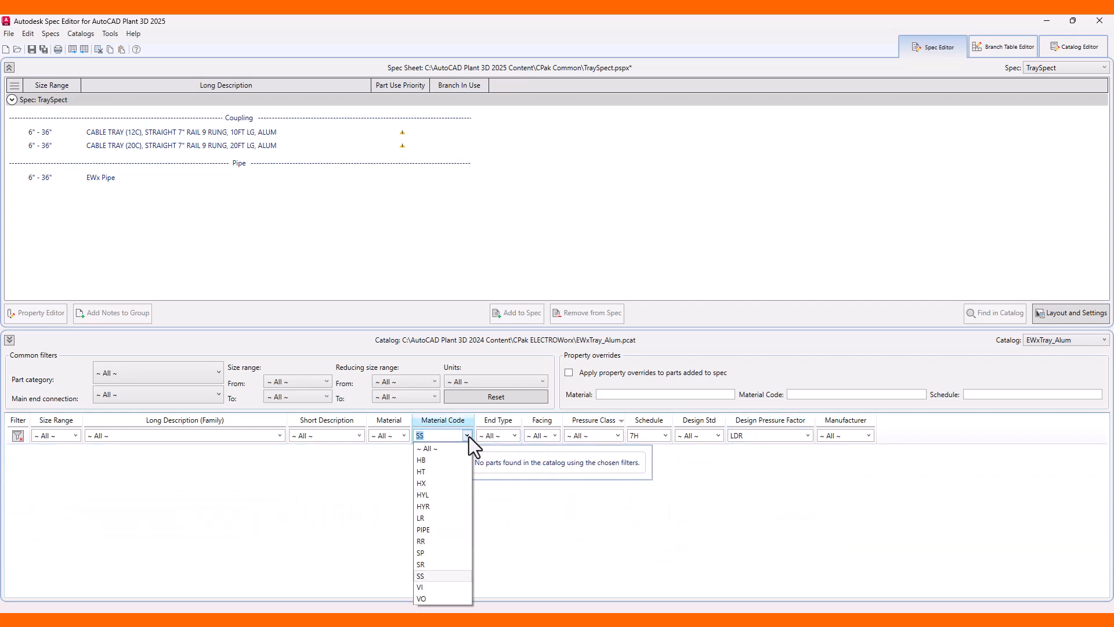
pyautogui.click(446, 451)
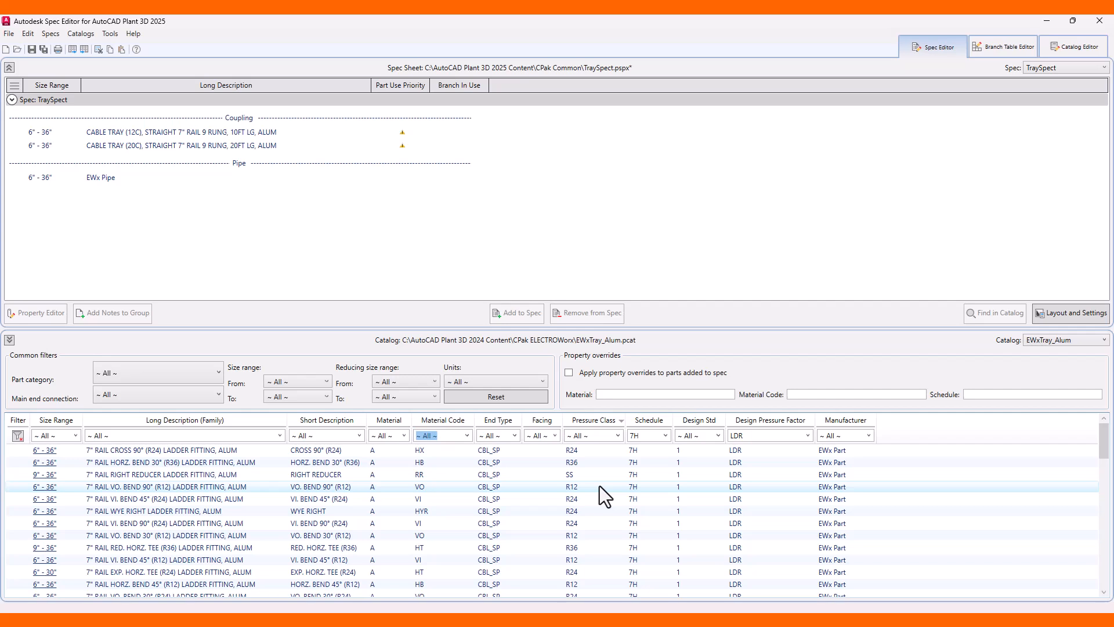
pyautogui.click(619, 437)
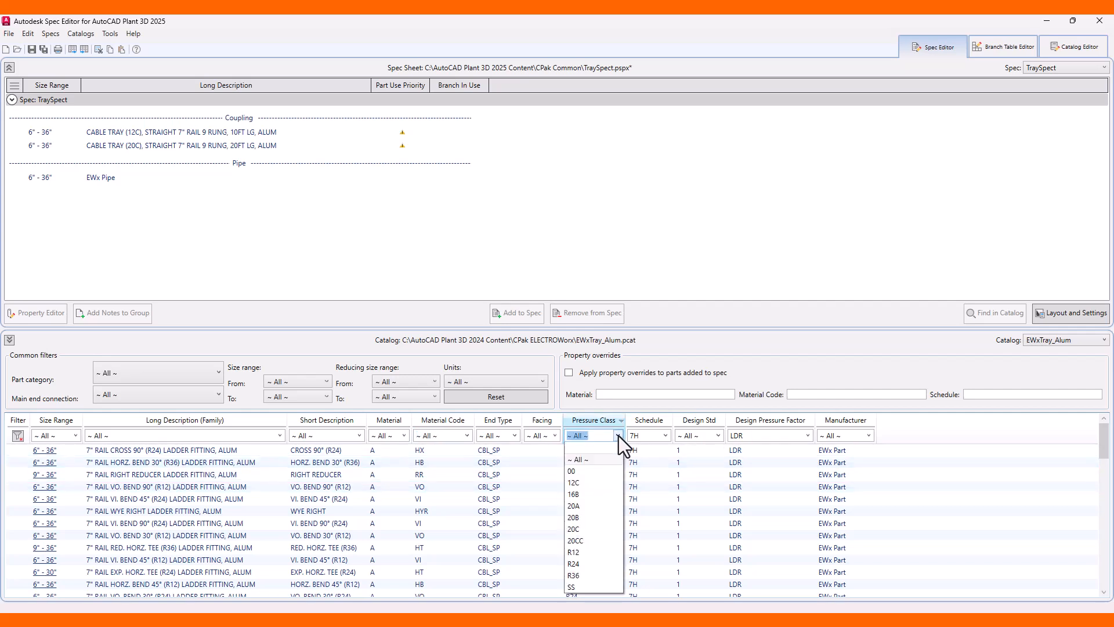
pyautogui.click(583, 563)
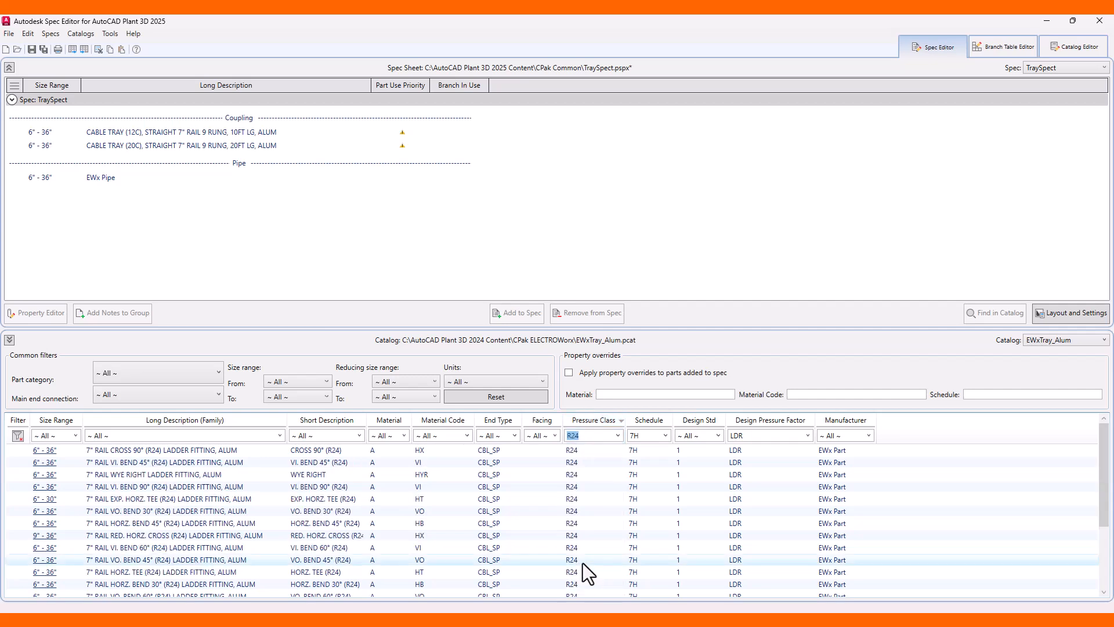
# Sort the catalog by material code and add the 90° and 45° horizontal bends, tees, crosses, wyes and 30°/90° vertical bends to the spec.
pyautogui.click(436, 422)
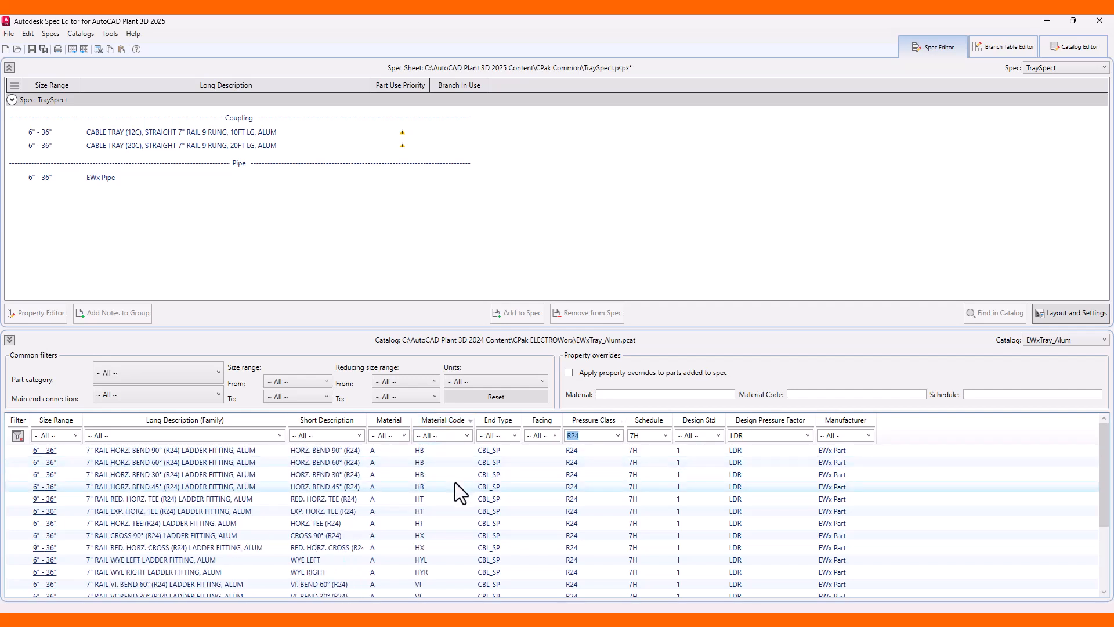
pyautogui.scroll(-3, 455, 486)
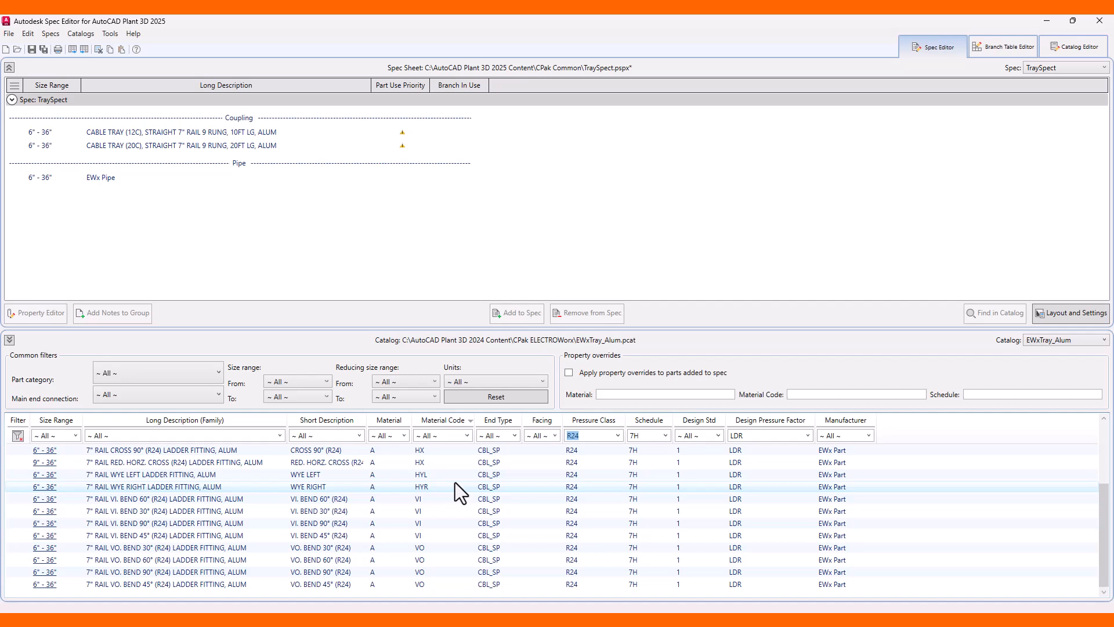
pyautogui.scroll(3, 455, 483)
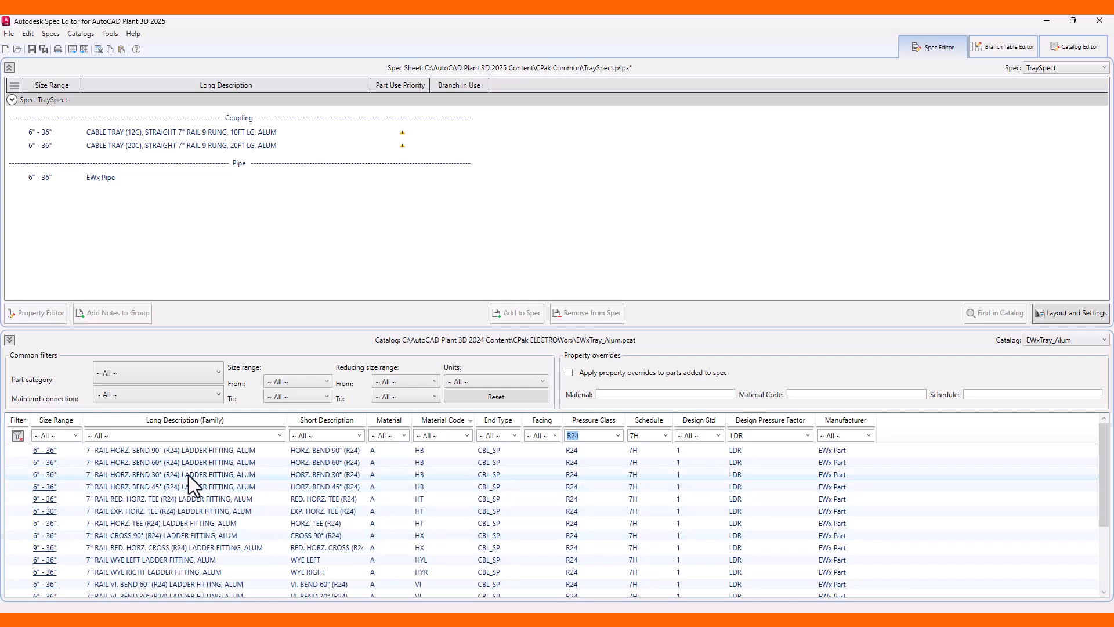
pyautogui.click(201, 452)
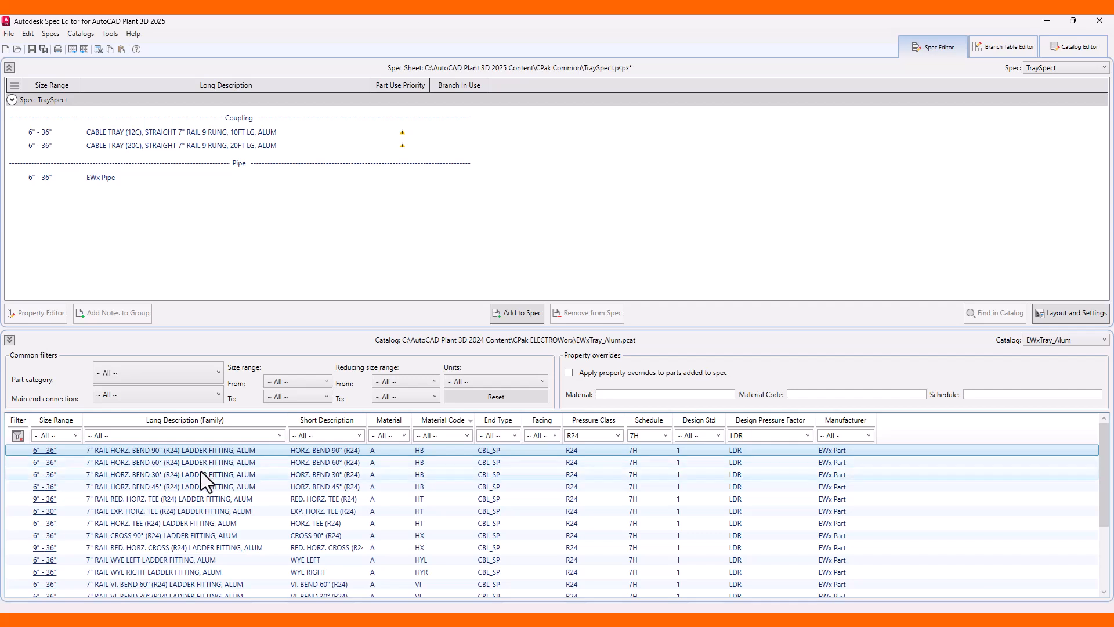
pyautogui.keyDown('ctrl'); pyautogui.click(196, 485); pyautogui.keyUp('ctrl')
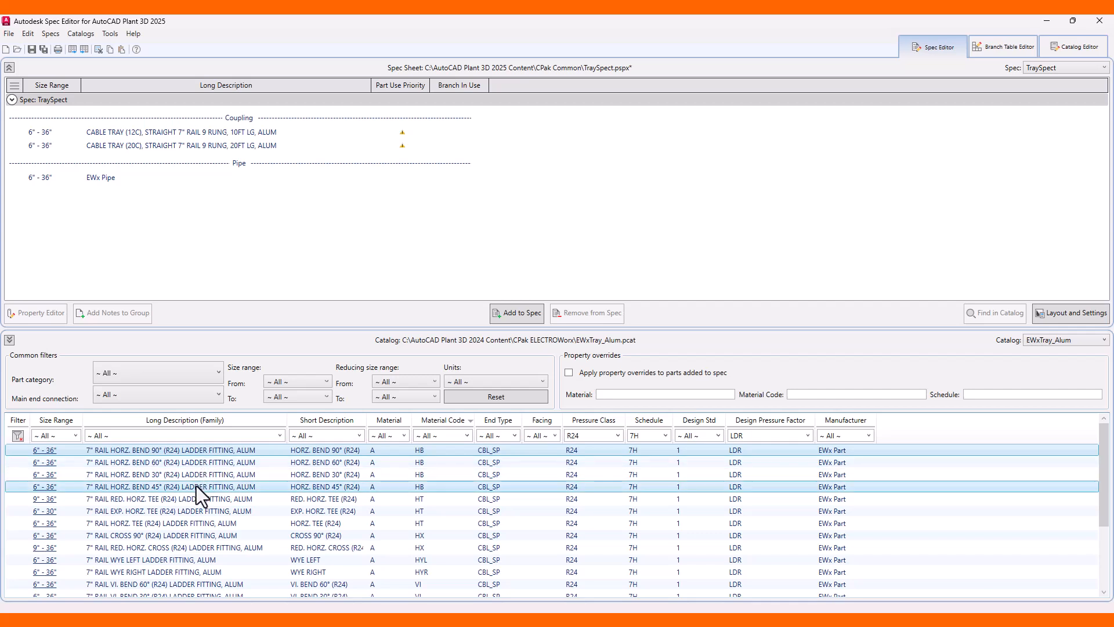
pyautogui.keyDown('ctrl'); pyautogui.click(190, 498); pyautogui.keyUp('ctrl')
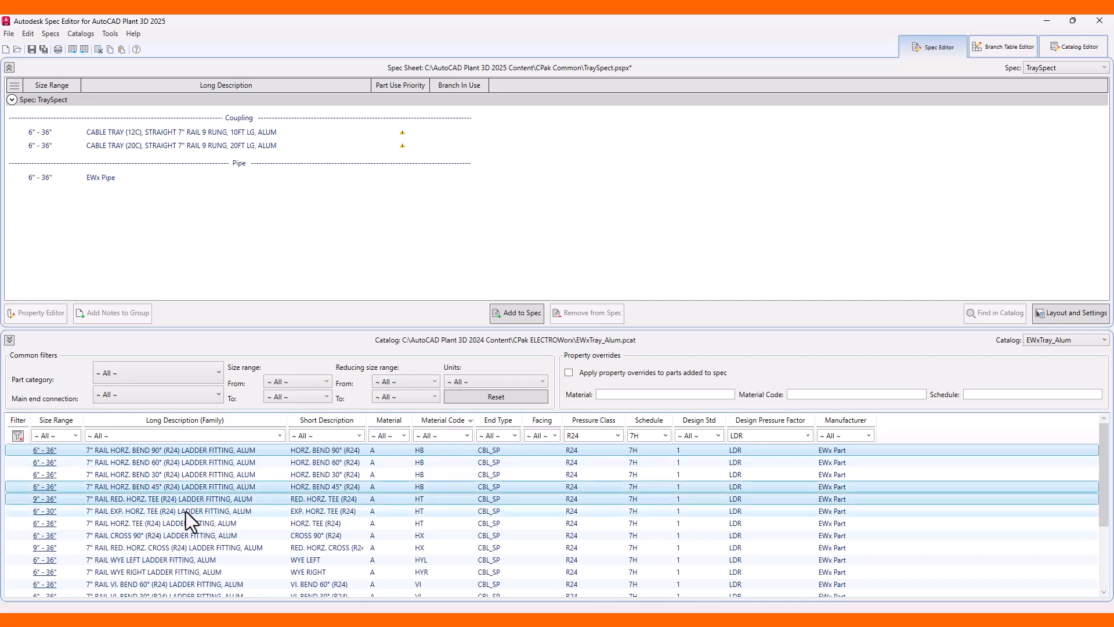
pyautogui.keyDown('ctrl'); pyautogui.click(185, 510); pyautogui.keyUp('ctrl')
pyautogui.keyDown('ctrl'); pyautogui.click(183, 524); pyautogui.keyUp('ctrl')
pyautogui.keyDown('ctrl'); pyautogui.click(178, 536); pyautogui.keyUp('ctrl')
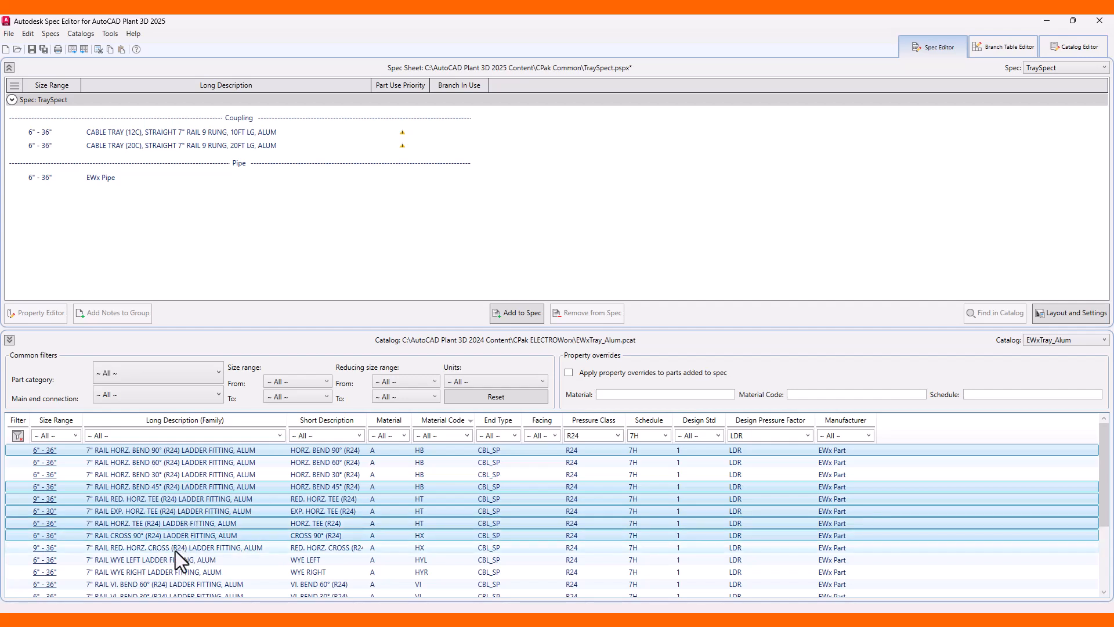
pyautogui.keyDown('ctrl'); pyautogui.click(175, 548); pyautogui.keyUp('ctrl')
pyautogui.keyDown('ctrl'); pyautogui.click(172, 560); pyautogui.keyUp('ctrl')
pyautogui.keyDown('ctrl'); pyautogui.click(169, 572); pyautogui.keyUp('ctrl')
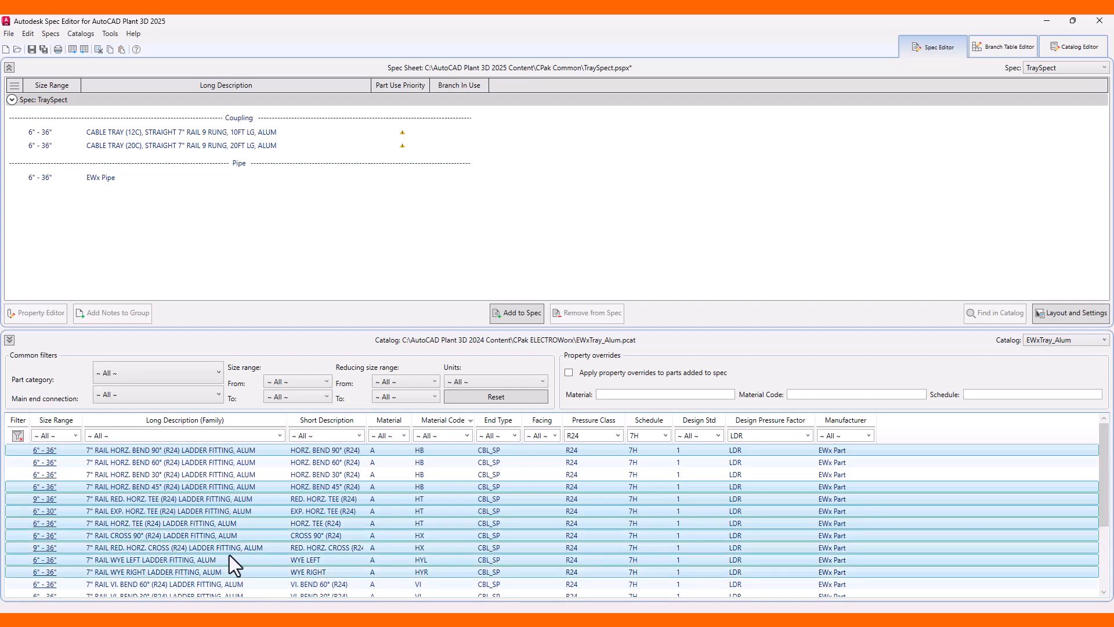
pyautogui.scroll(-3, 226, 555)
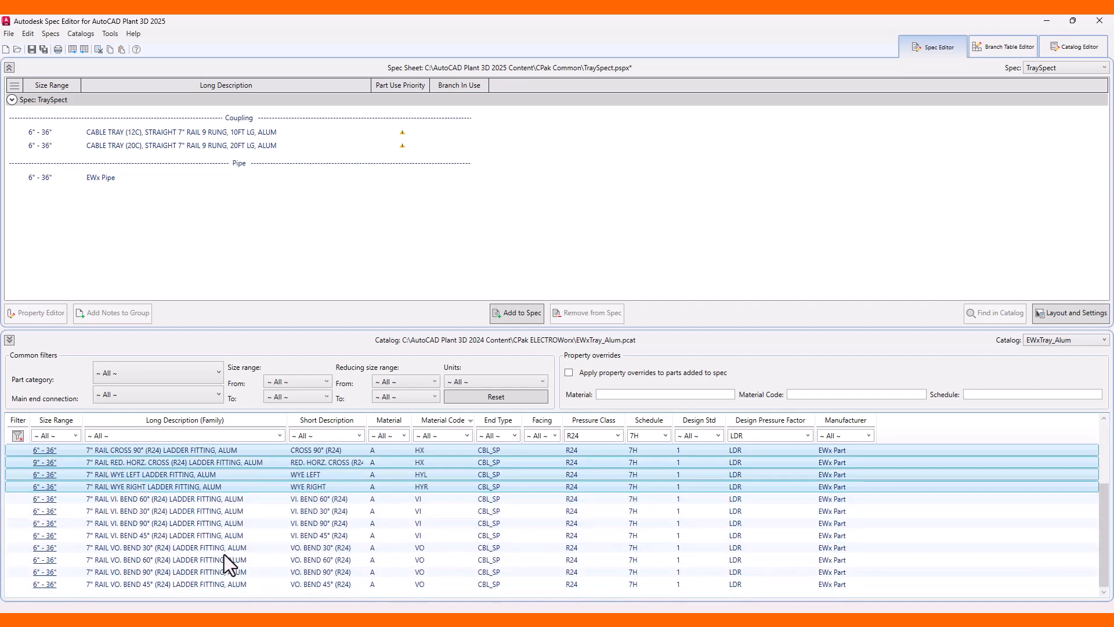
pyautogui.keyDown('ctrl'); pyautogui.click(188, 513); pyautogui.keyUp('ctrl')
pyautogui.keyDown('ctrl'); pyautogui.click(184, 524); pyautogui.keyUp('ctrl')
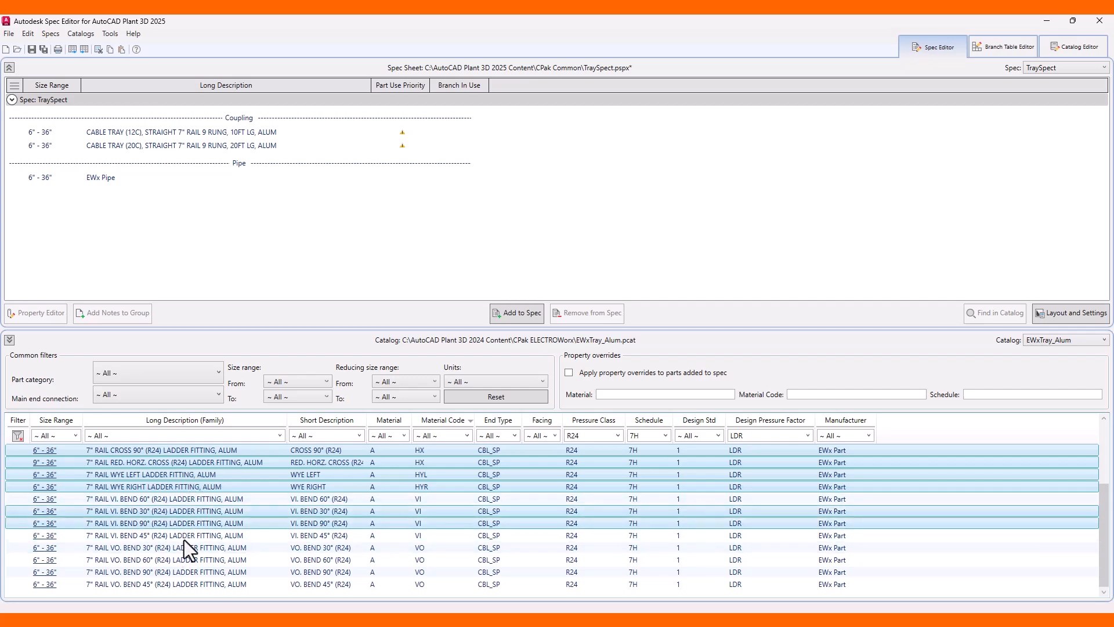
pyautogui.keyDown('ctrl'); pyautogui.click(180, 548); pyautogui.keyUp('ctrl')
pyautogui.keyDown('ctrl'); pyautogui.click(181, 571); pyautogui.keyUp('ctrl')
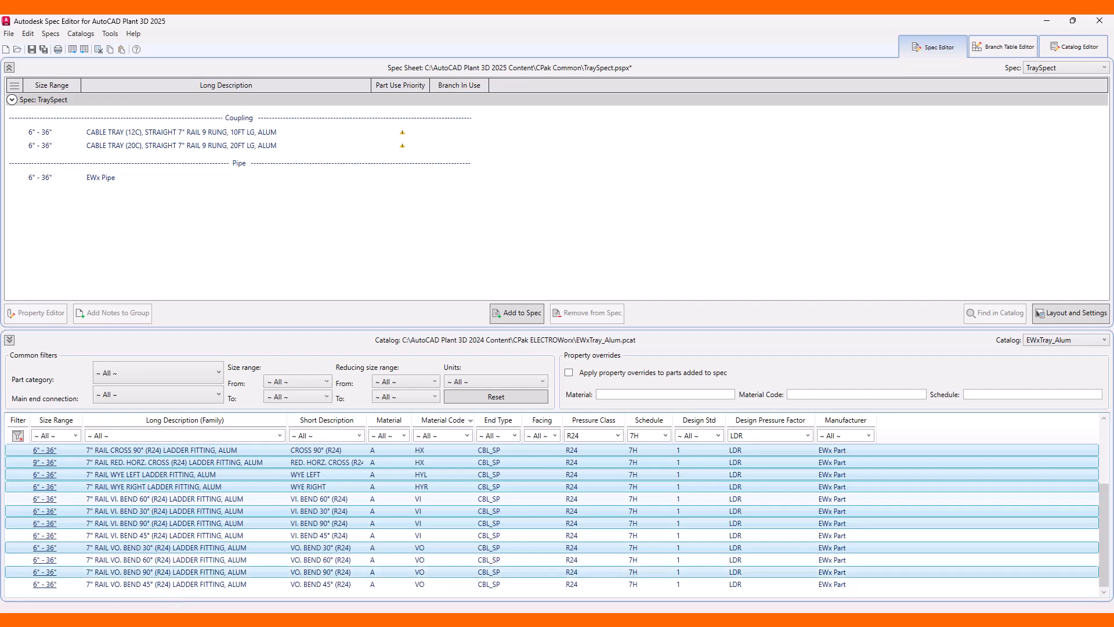
pyautogui.click(512, 313)
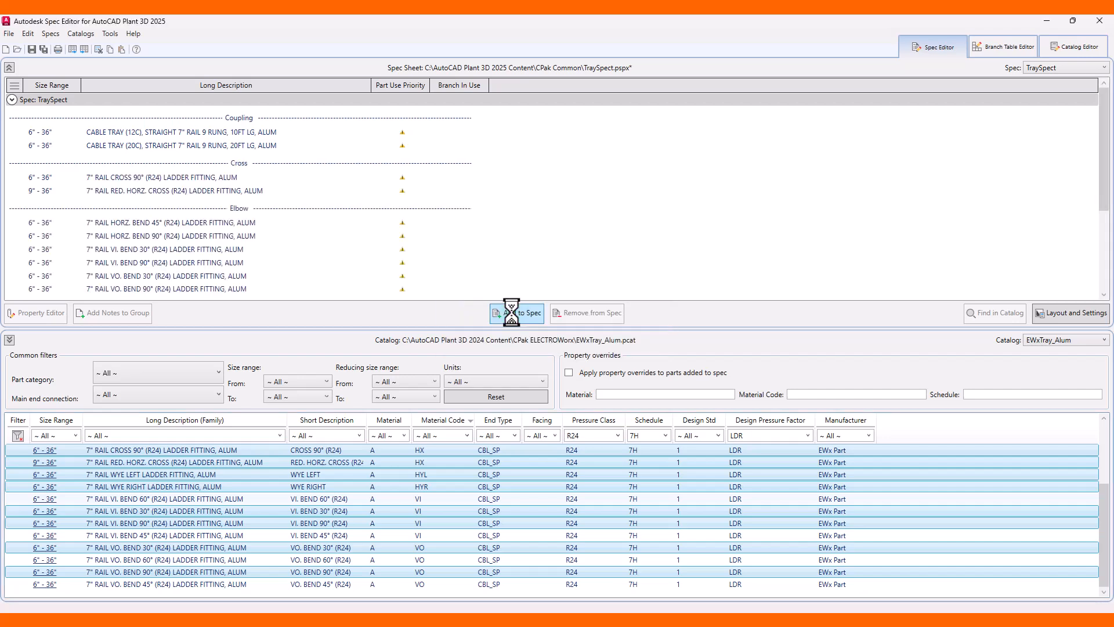
# Clear the catalog filters, filter by material code SP, and add the 7" rail splice plate to the spec.
pyautogui.click(17, 437)
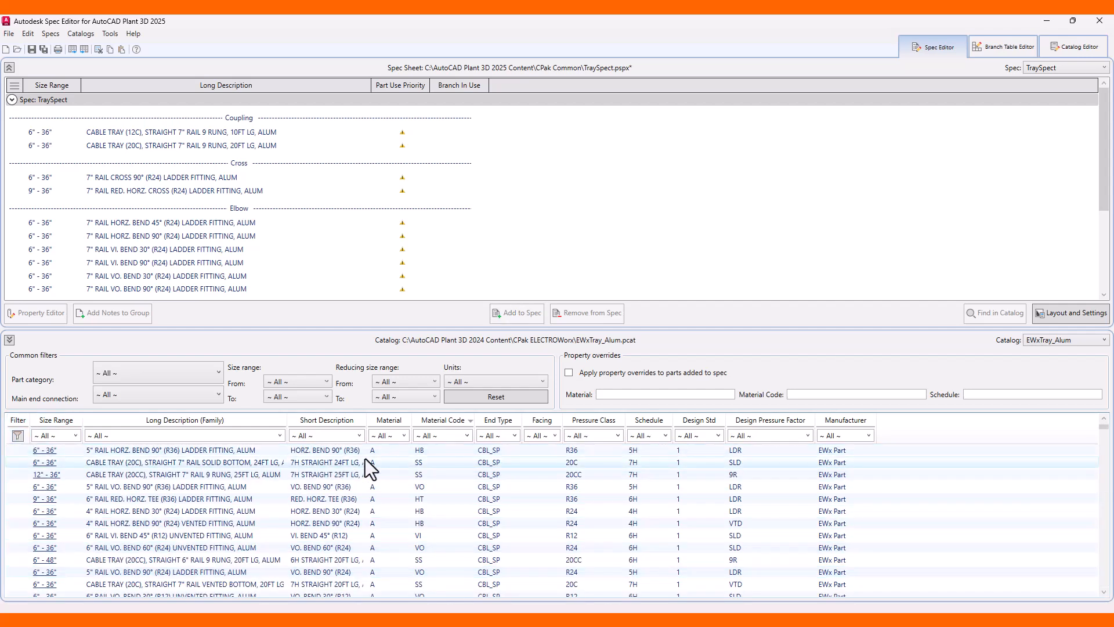
pyautogui.click(467, 436)
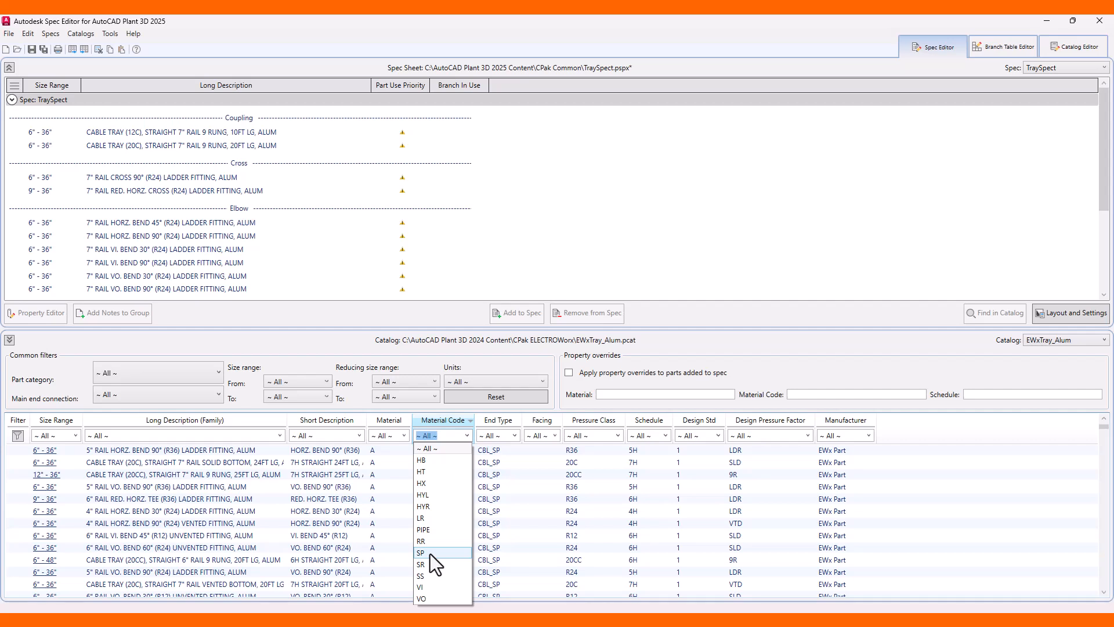
pyautogui.click(430, 553)
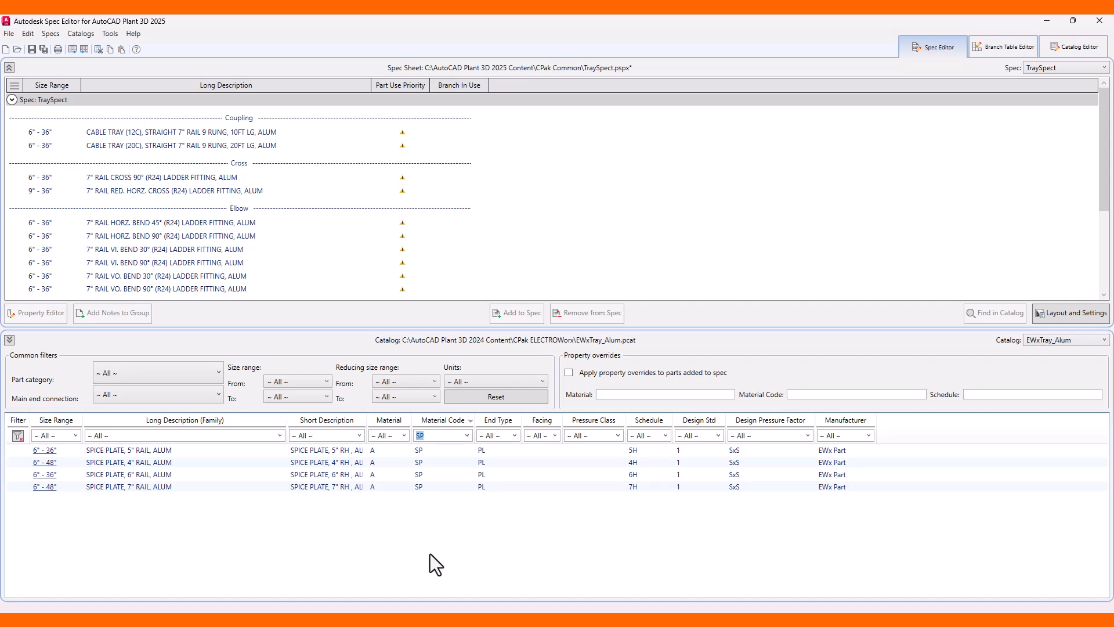
pyautogui.click(218, 487)
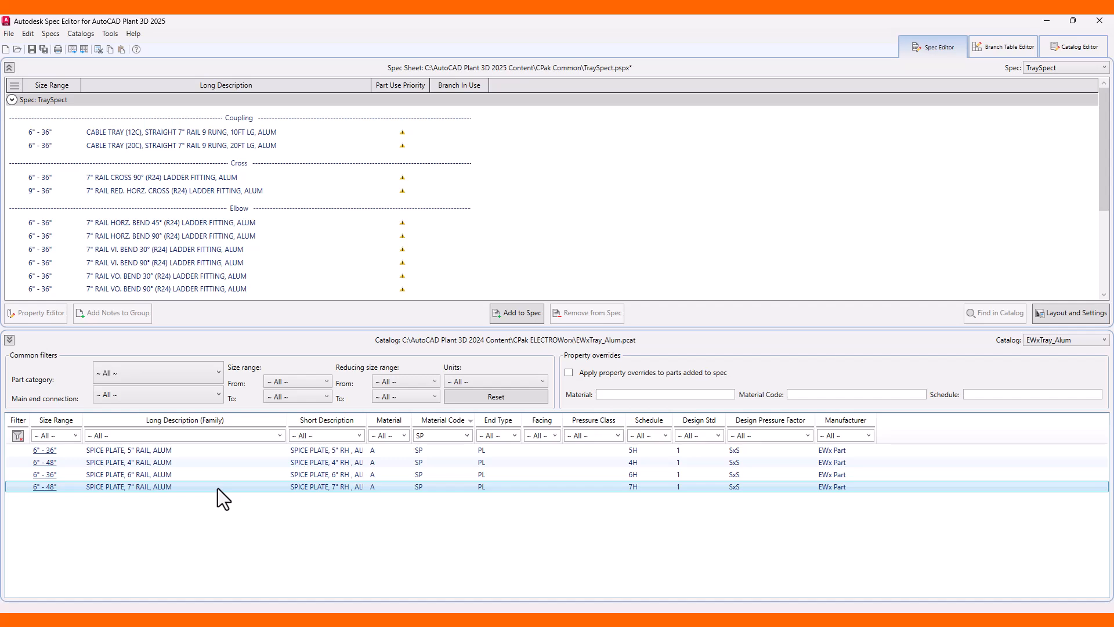
pyautogui.click(520, 313)
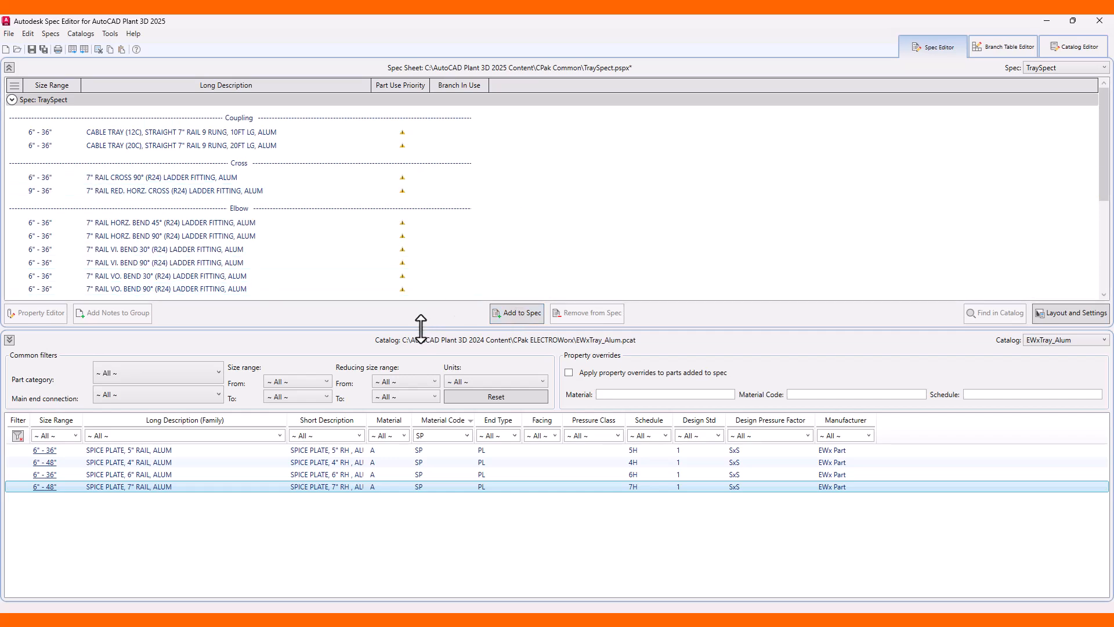
# Mark the part use priority of the two coupling straight trays as resolved.
pyautogui.moveTo(420, 329); pyautogui.dragTo(413, 433)
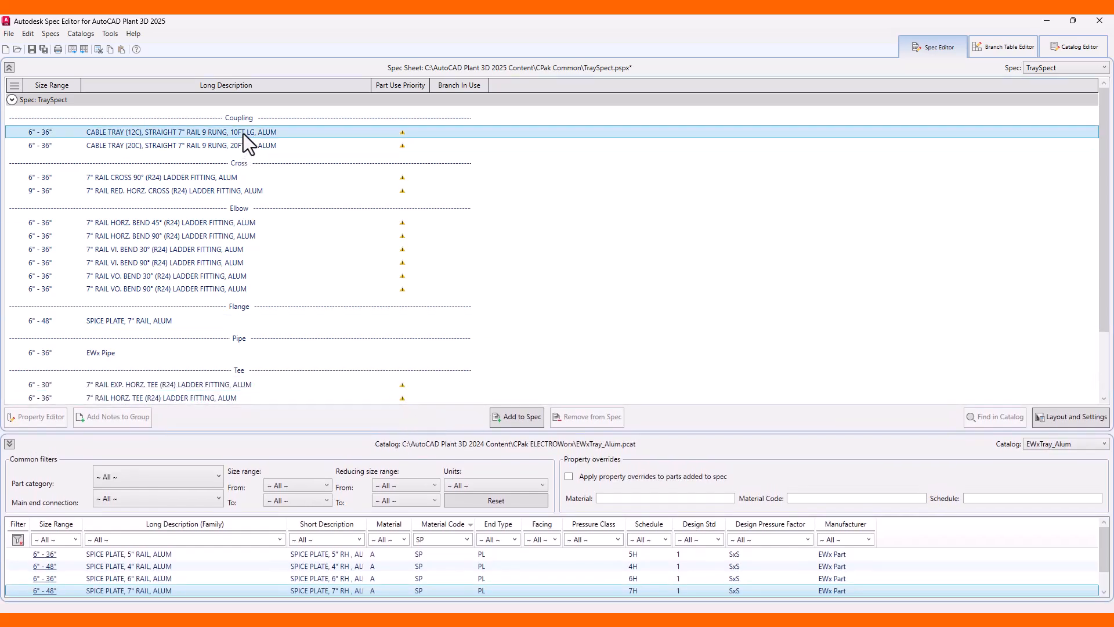
pyautogui.moveTo(242, 134); pyautogui.dragTo(248, 147)
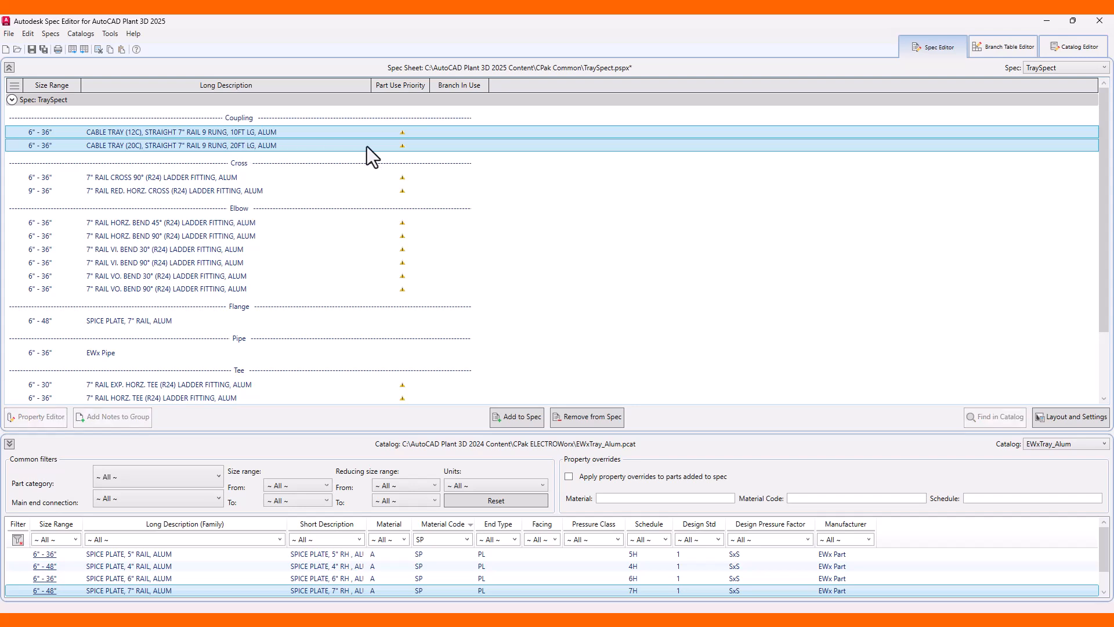
pyautogui.click(402, 145)
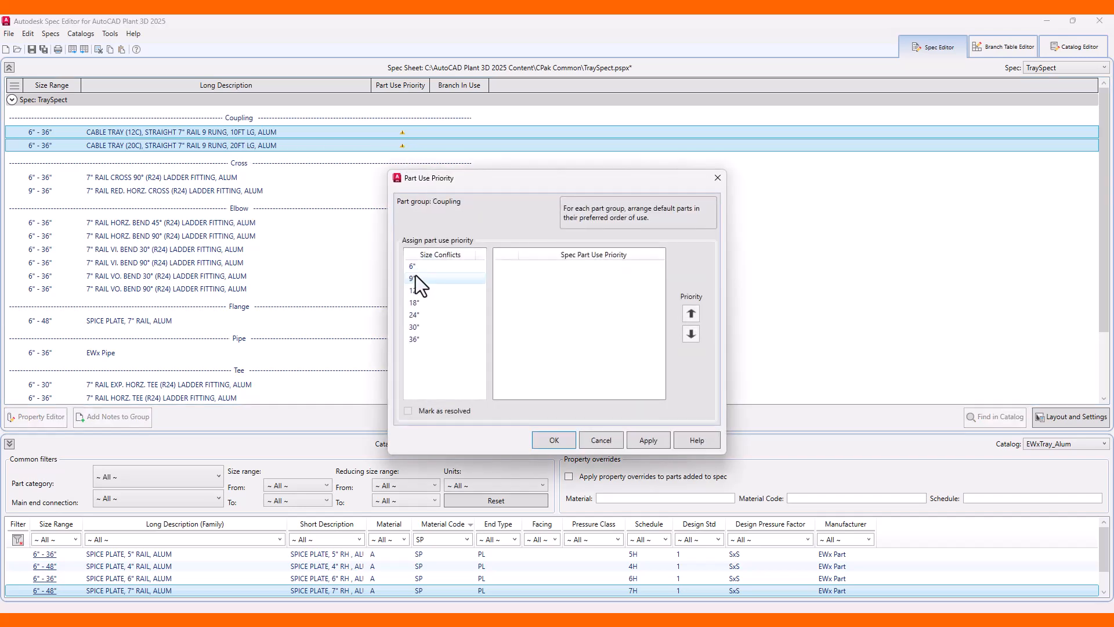
pyautogui.keyDown('shift'); pyautogui.click(413, 339); pyautogui.keyUp('shift')
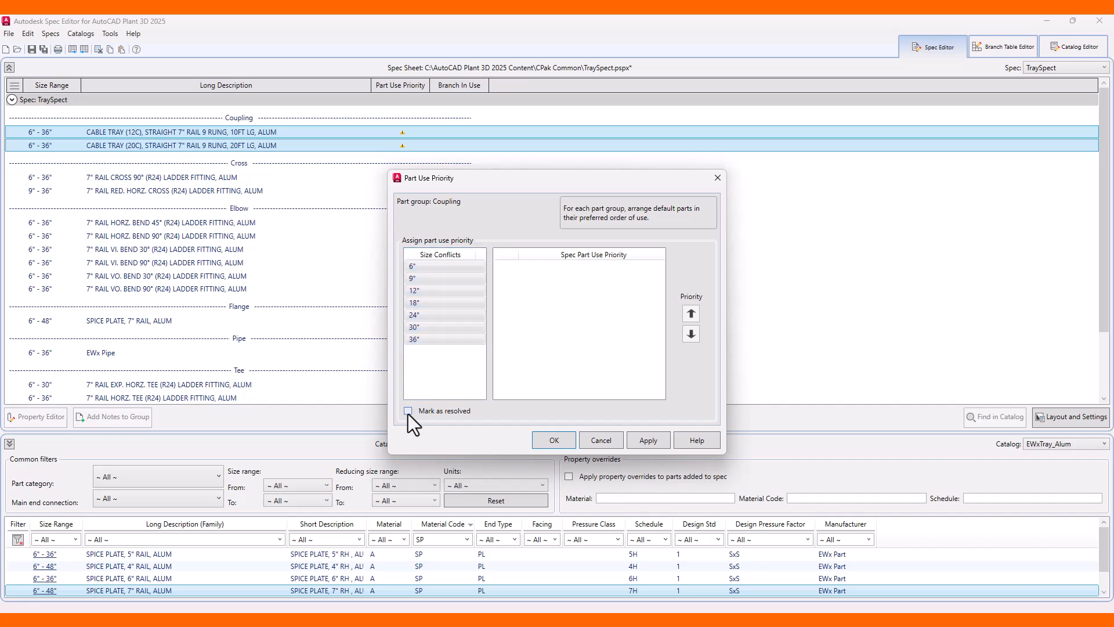
pyautogui.click(554, 439)
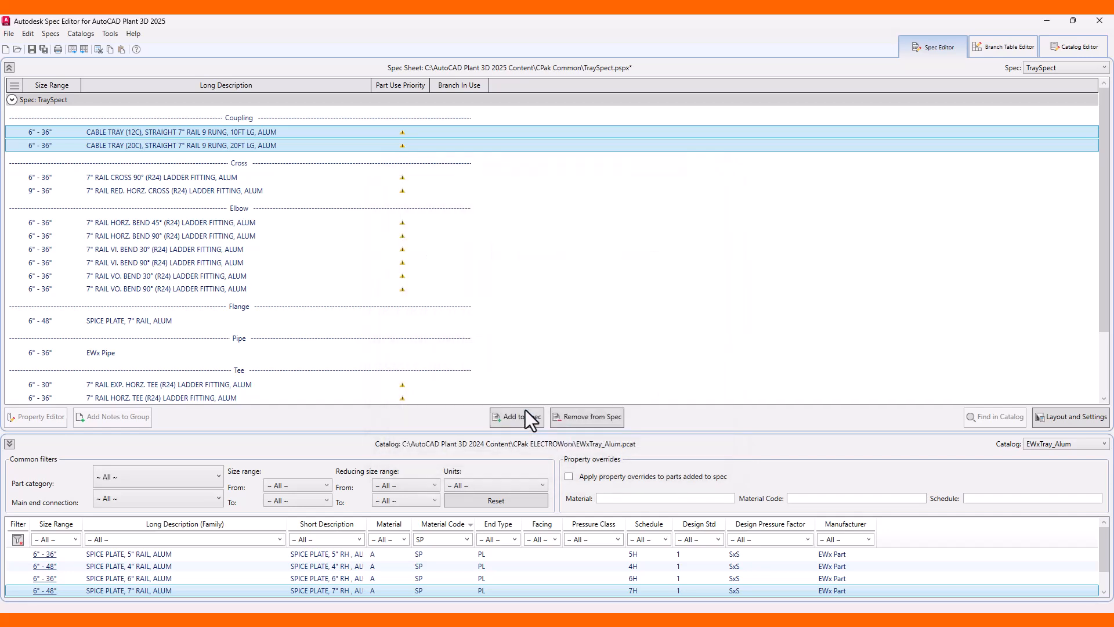
# Mark the part use priority of the cross group as resolved.
pyautogui.click(231, 179)
pyautogui.keyDown('shift'); pyautogui.click(219, 188); pyautogui.keyUp('shift')
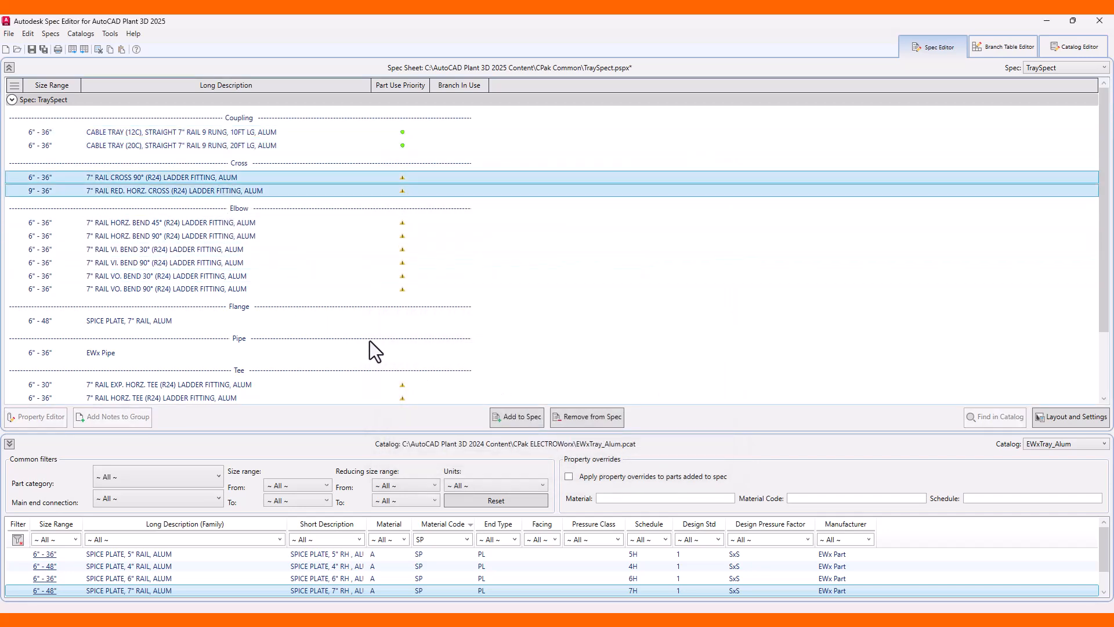
pyautogui.click(402, 192)
pyautogui.keyDown('shift'); pyautogui.click(421, 329); pyautogui.keyUp('shift')
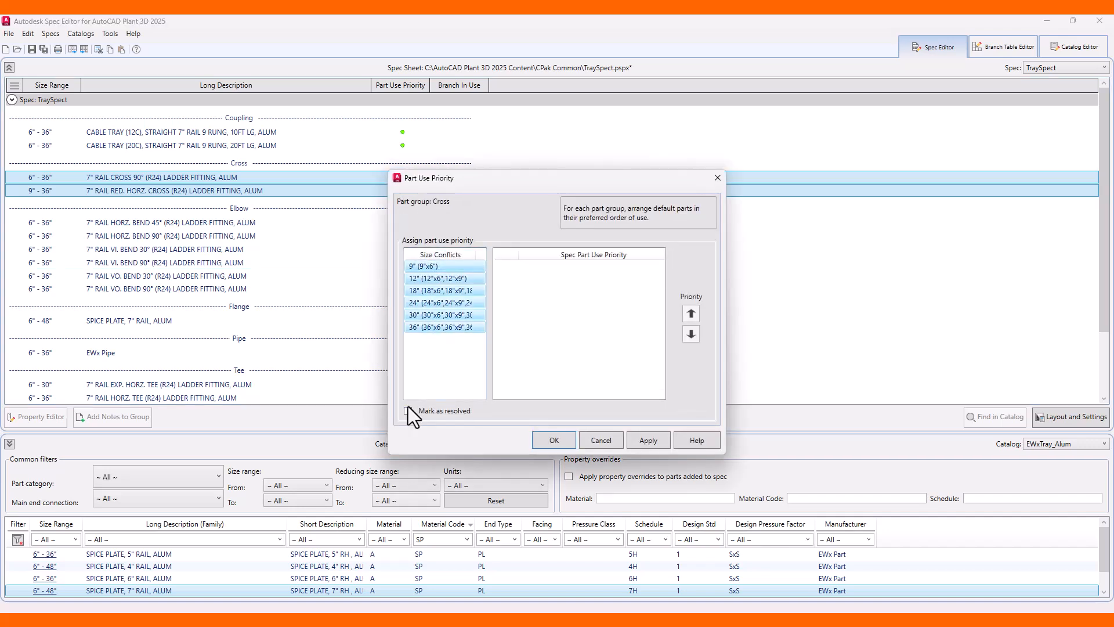
pyautogui.click(557, 441)
# Mark the part use priority of the elbow group as resolved.
pyautogui.click(289, 262)
pyautogui.click(290, 222)
pyautogui.keyDown('shift'); pyautogui.click(306, 289); pyautogui.keyUp('shift')
pyautogui.click(402, 262)
pyautogui.keyDown('shift'); pyautogui.click(419, 342); pyautogui.keyUp('shift')
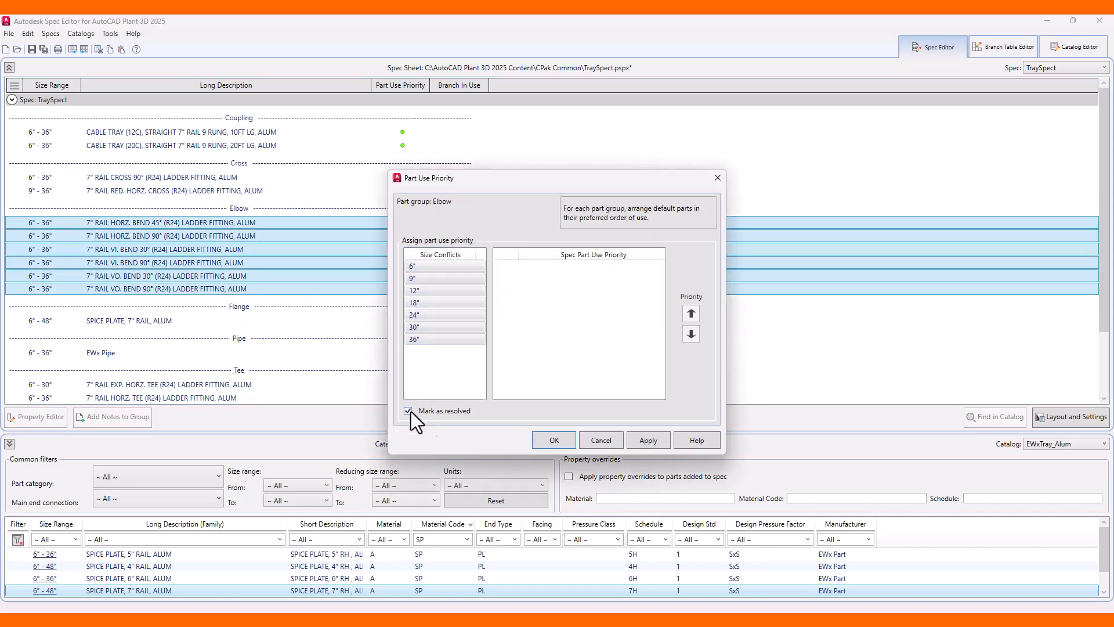
pyautogui.click(558, 440)
# Mark the part use priority of the tee group as resolved.
pyautogui.scroll(-3, 302, 332)
pyautogui.click(277, 307)
pyautogui.keyDown('shift'); pyautogui.click(395, 333); pyautogui.keyUp('shift')
pyautogui.click(402, 333)
pyautogui.click(420, 265)
pyautogui.keyDown('shift'); pyautogui.click(419, 339); pyautogui.keyUp('shift')
pyautogui.click(556, 442)
# Open and confirm the part use priority for the wye left and wye right fittings.
pyautogui.click(295, 365)
pyautogui.keyDown('shift'); pyautogui.click(401, 379); pyautogui.keyUp('shift')
pyautogui.click(403, 378)
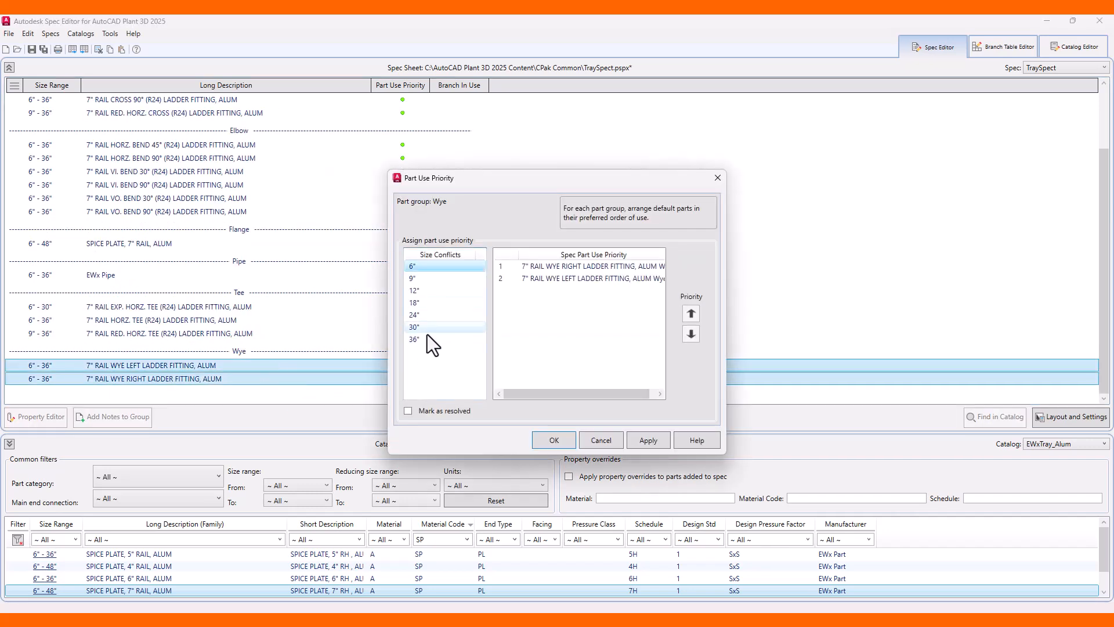
pyautogui.click(555, 440)
pyautogui.click(469, 277)
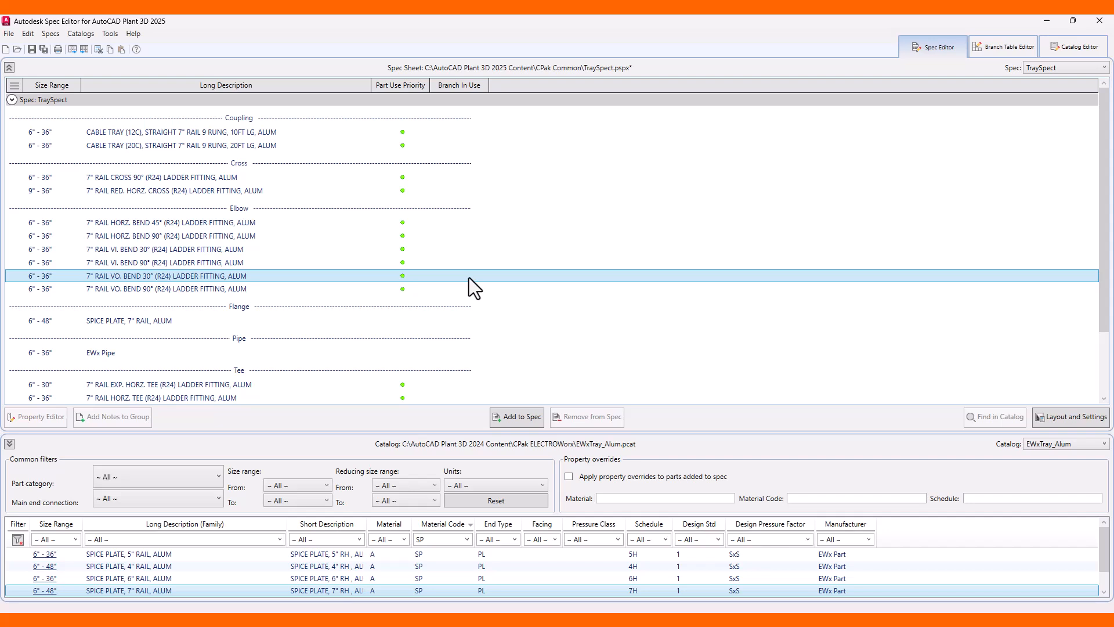
# Remove the 6", 9" and 36" sizes of the EWx Pipe from the spec in the Property Editor.
pyautogui.click(121, 351)
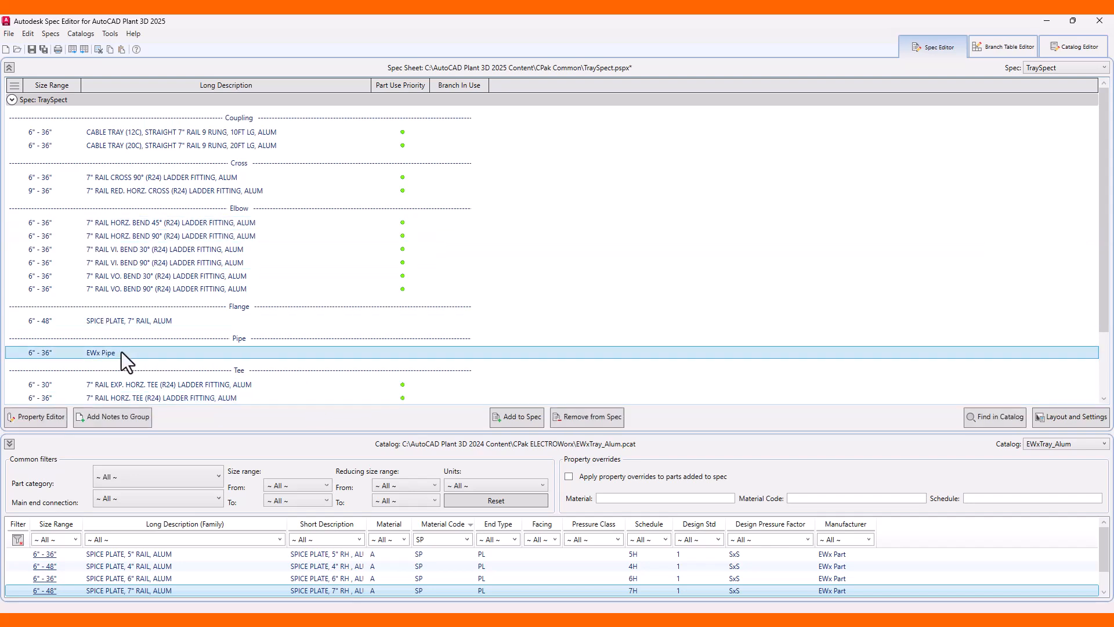
pyautogui.click(44, 416)
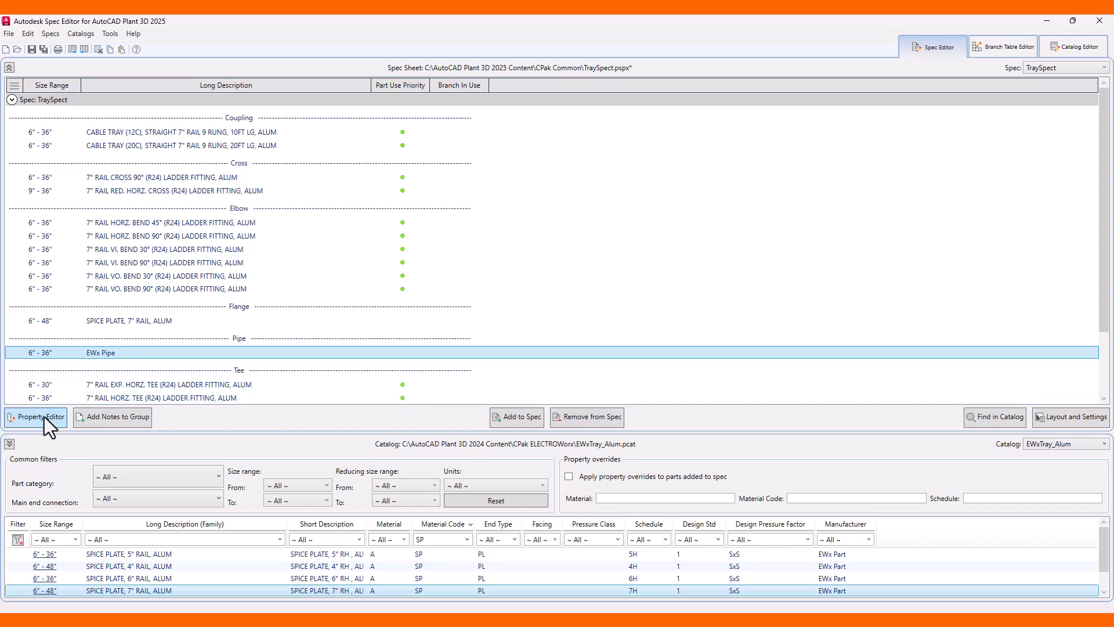
pyautogui.click(214, 198)
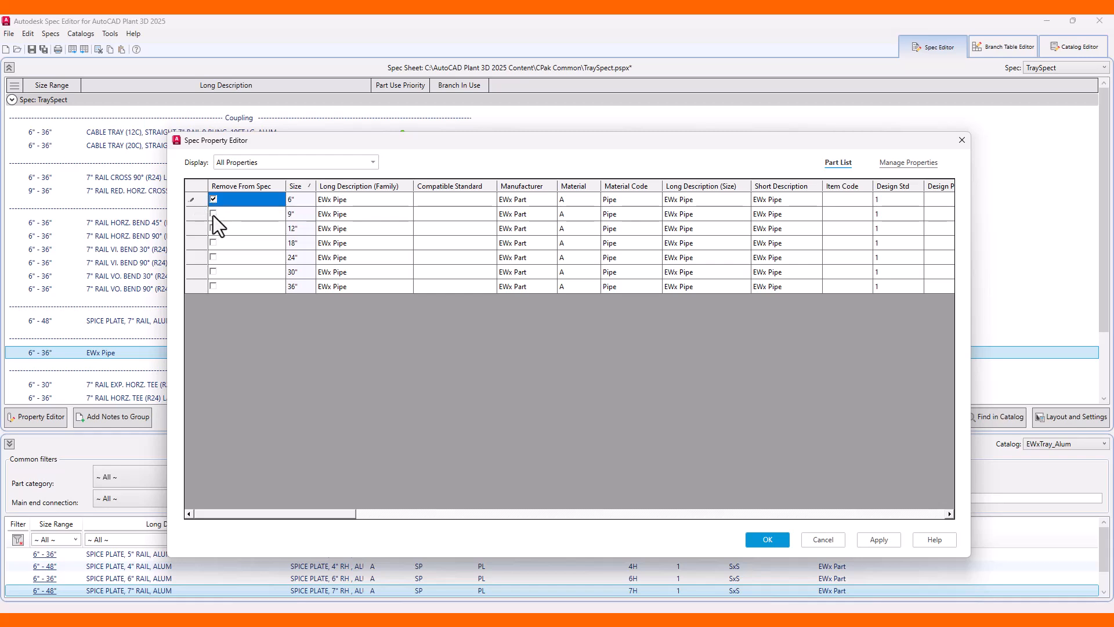
pyautogui.click(214, 213)
pyautogui.click(213, 286)
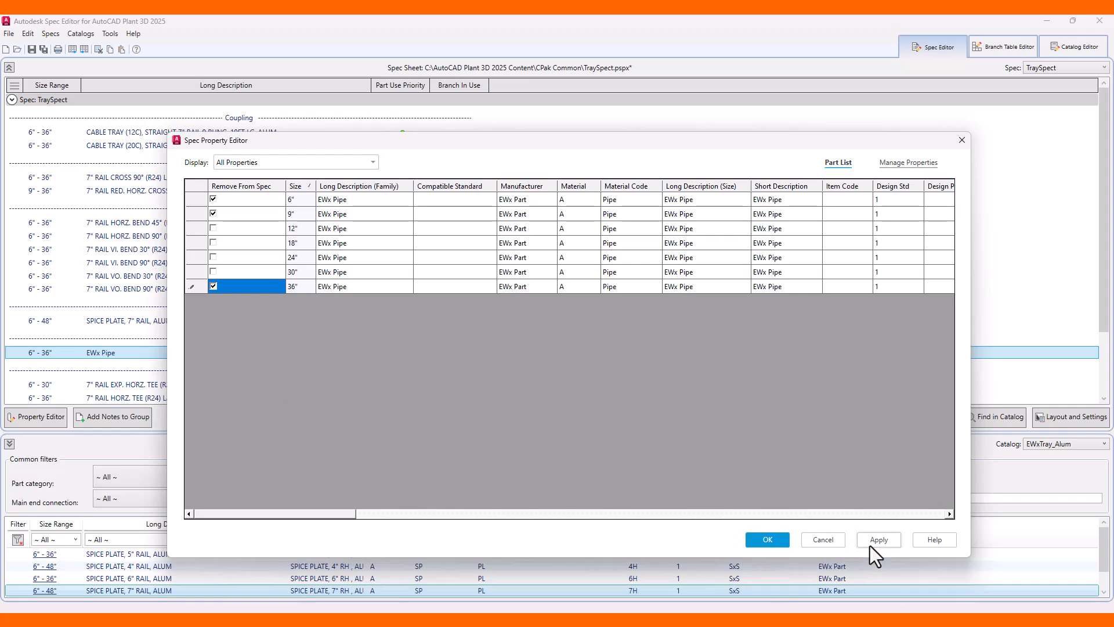
pyautogui.click(778, 542)
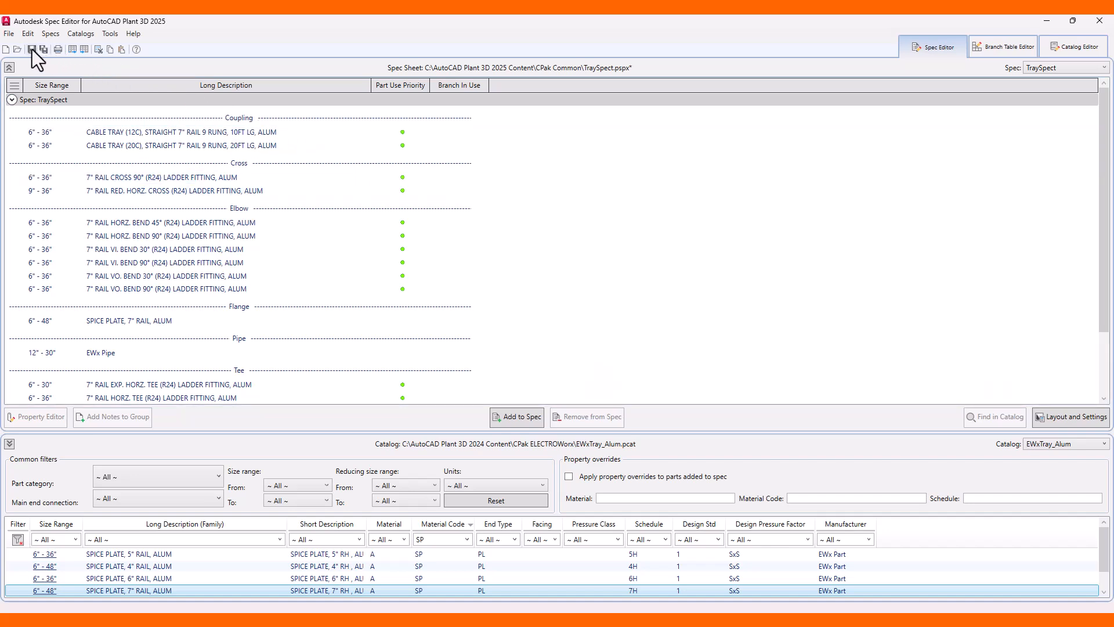
# Save the TraySpect spec and close it.
pyautogui.click(9, 34)
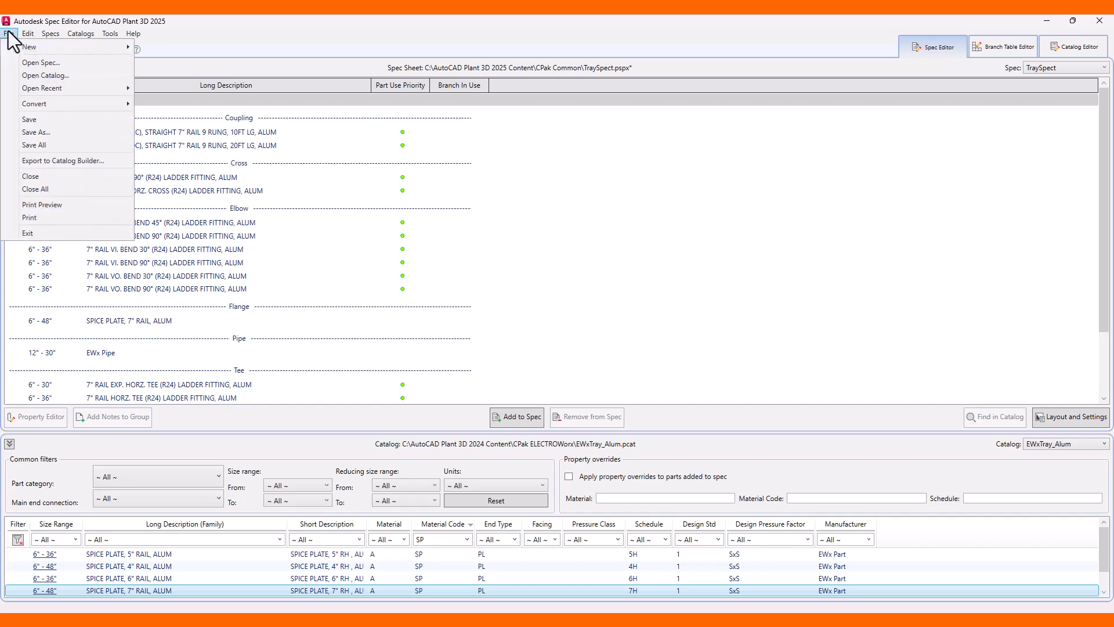
pyautogui.click(30, 120)
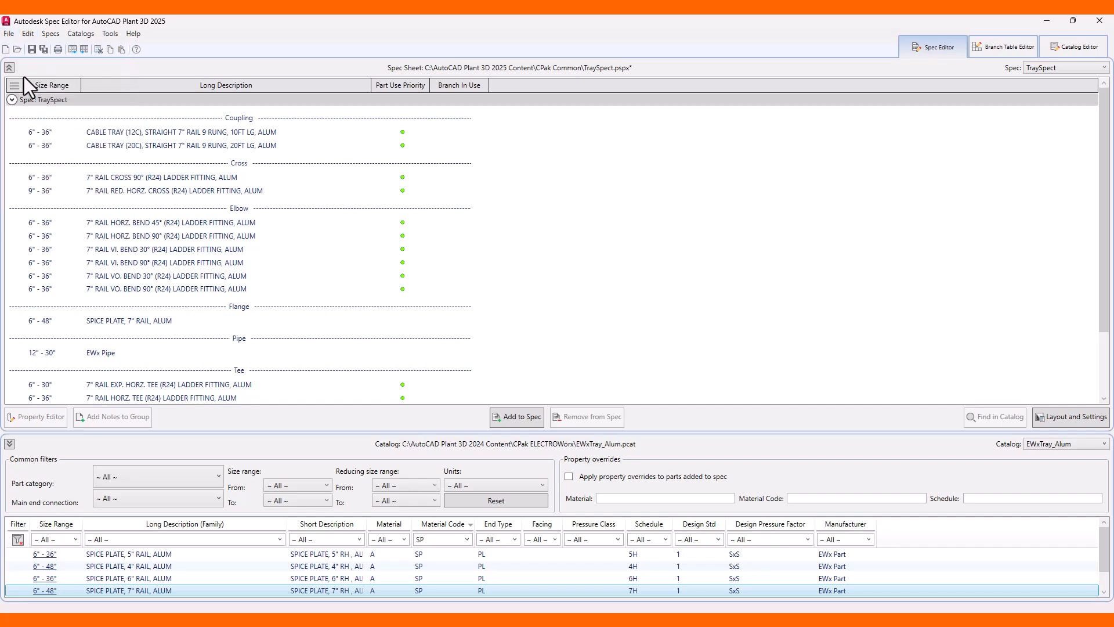
pyautogui.click(9, 33)
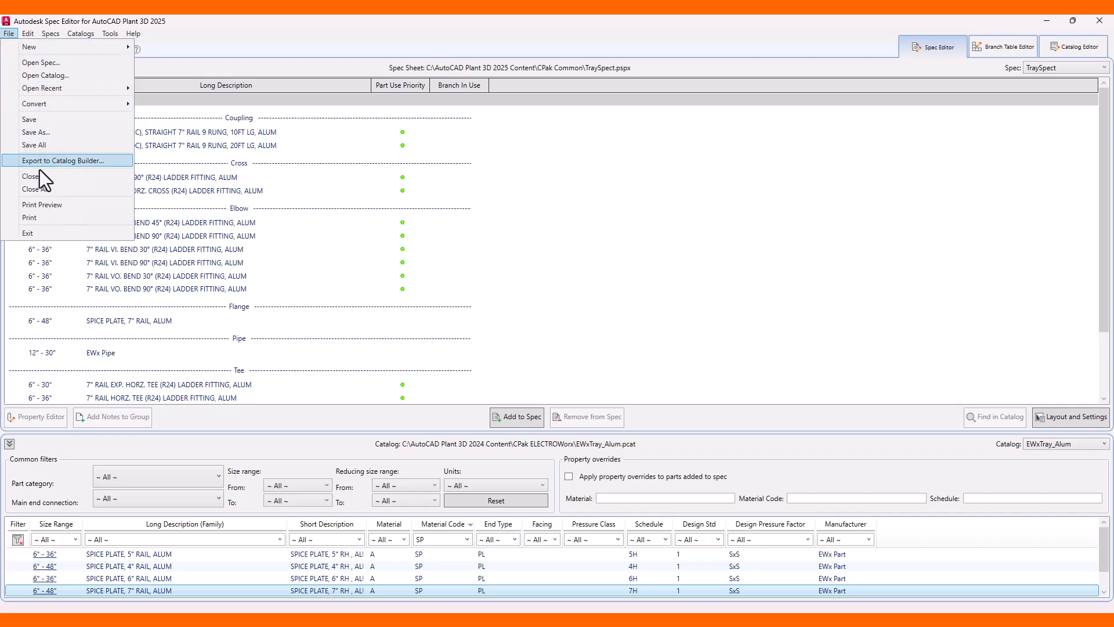
pyautogui.click(46, 189)
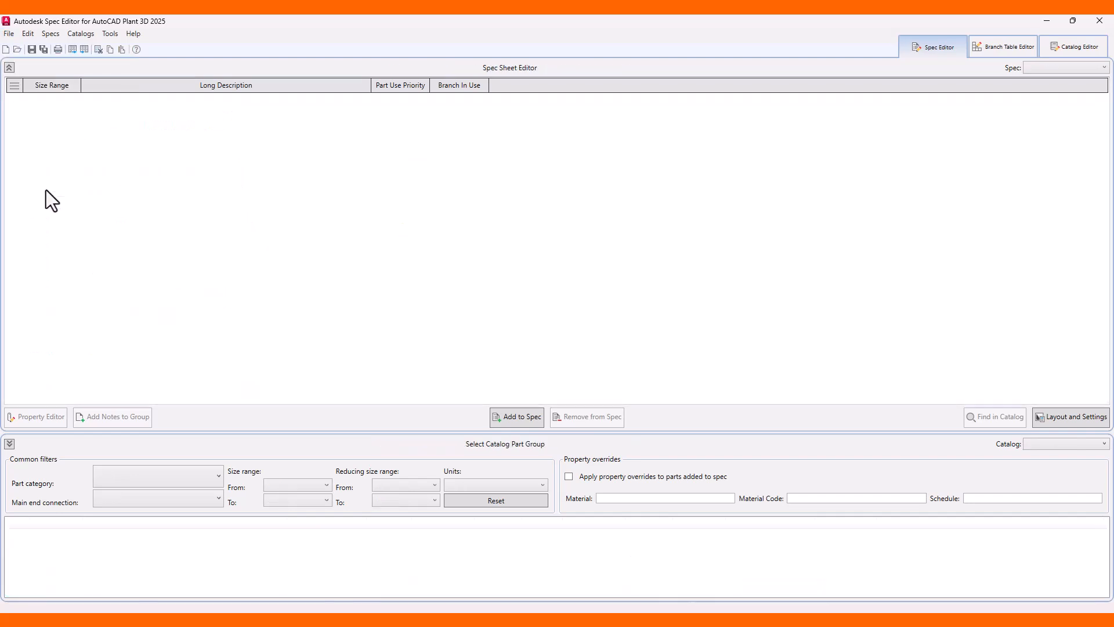